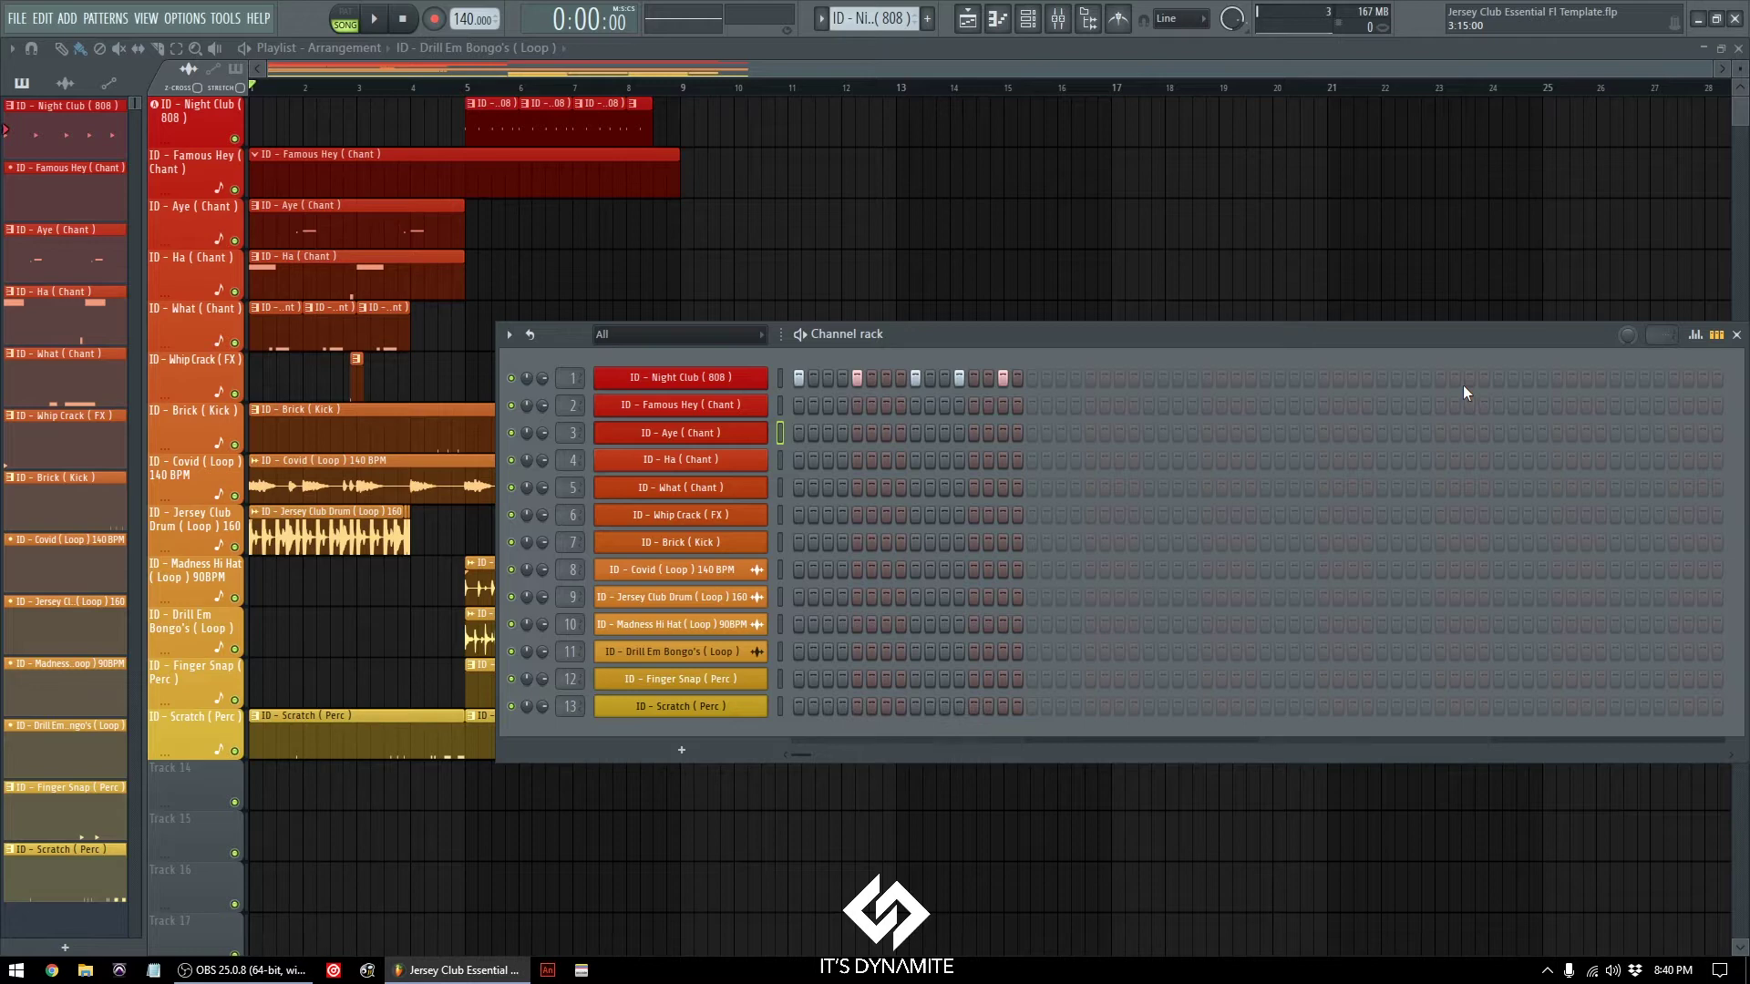
# Hide the Channel rack and exit FL Studio, answering the closing prompt
pyautogui.press('F6')
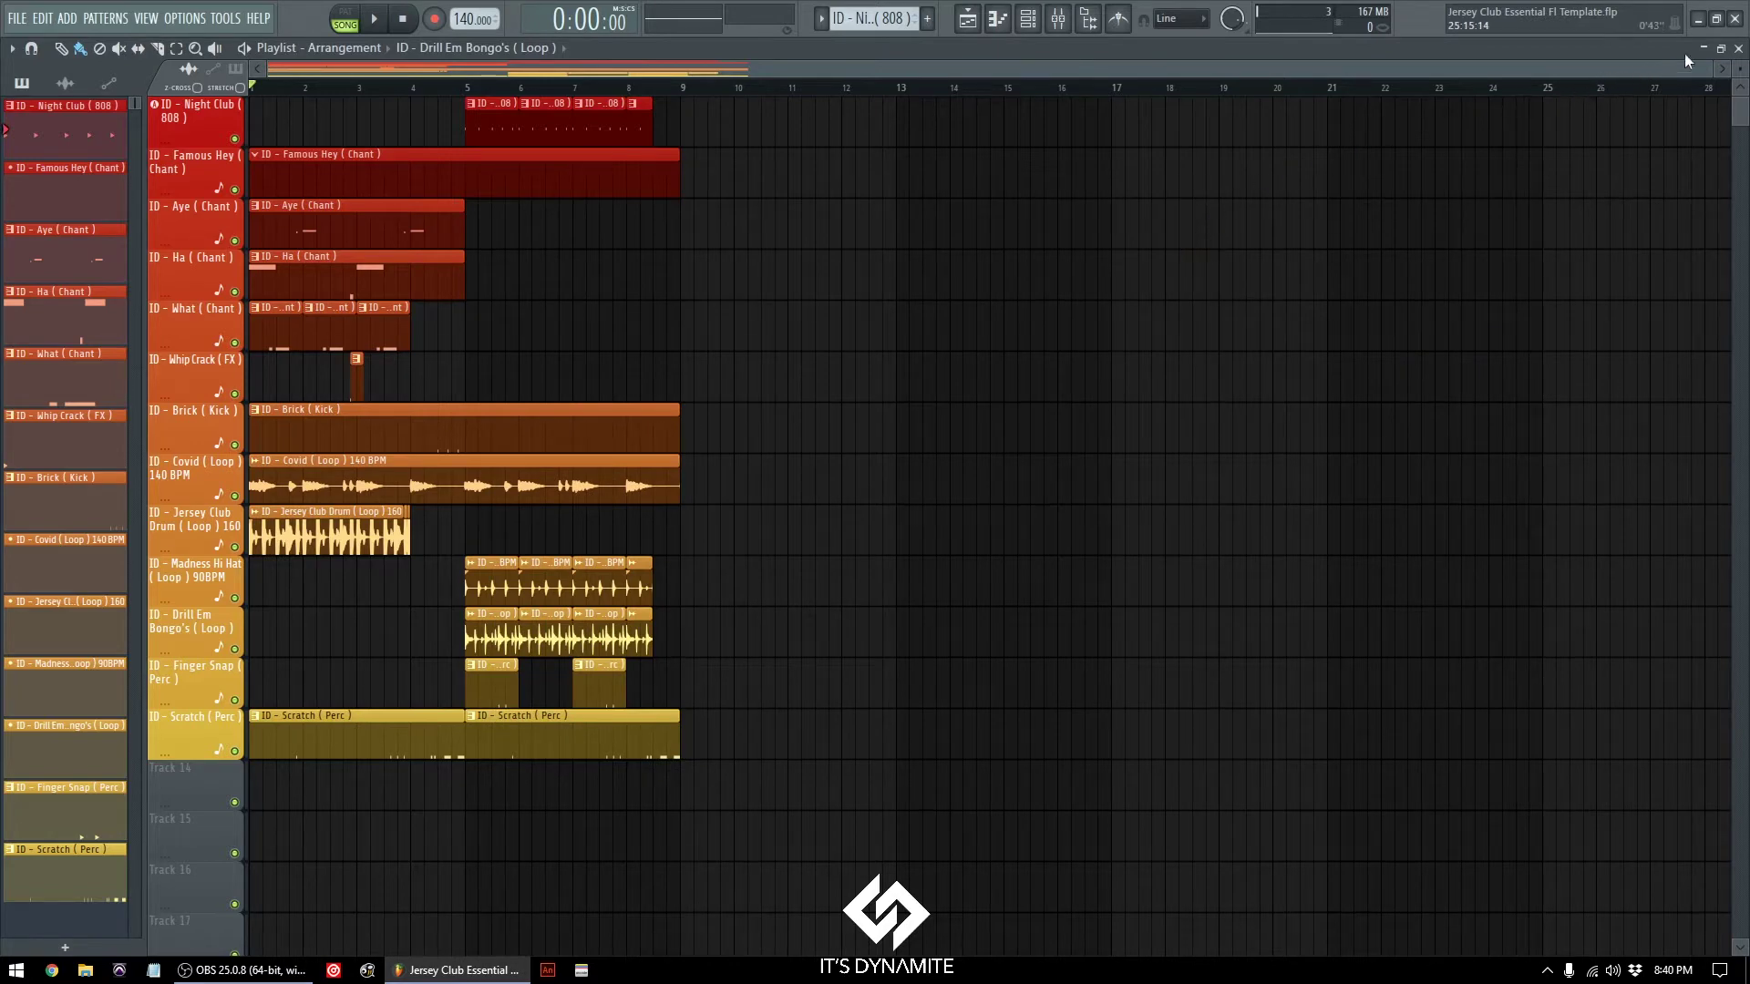
pyautogui.click(1737, 18)
pyautogui.click(990, 538)
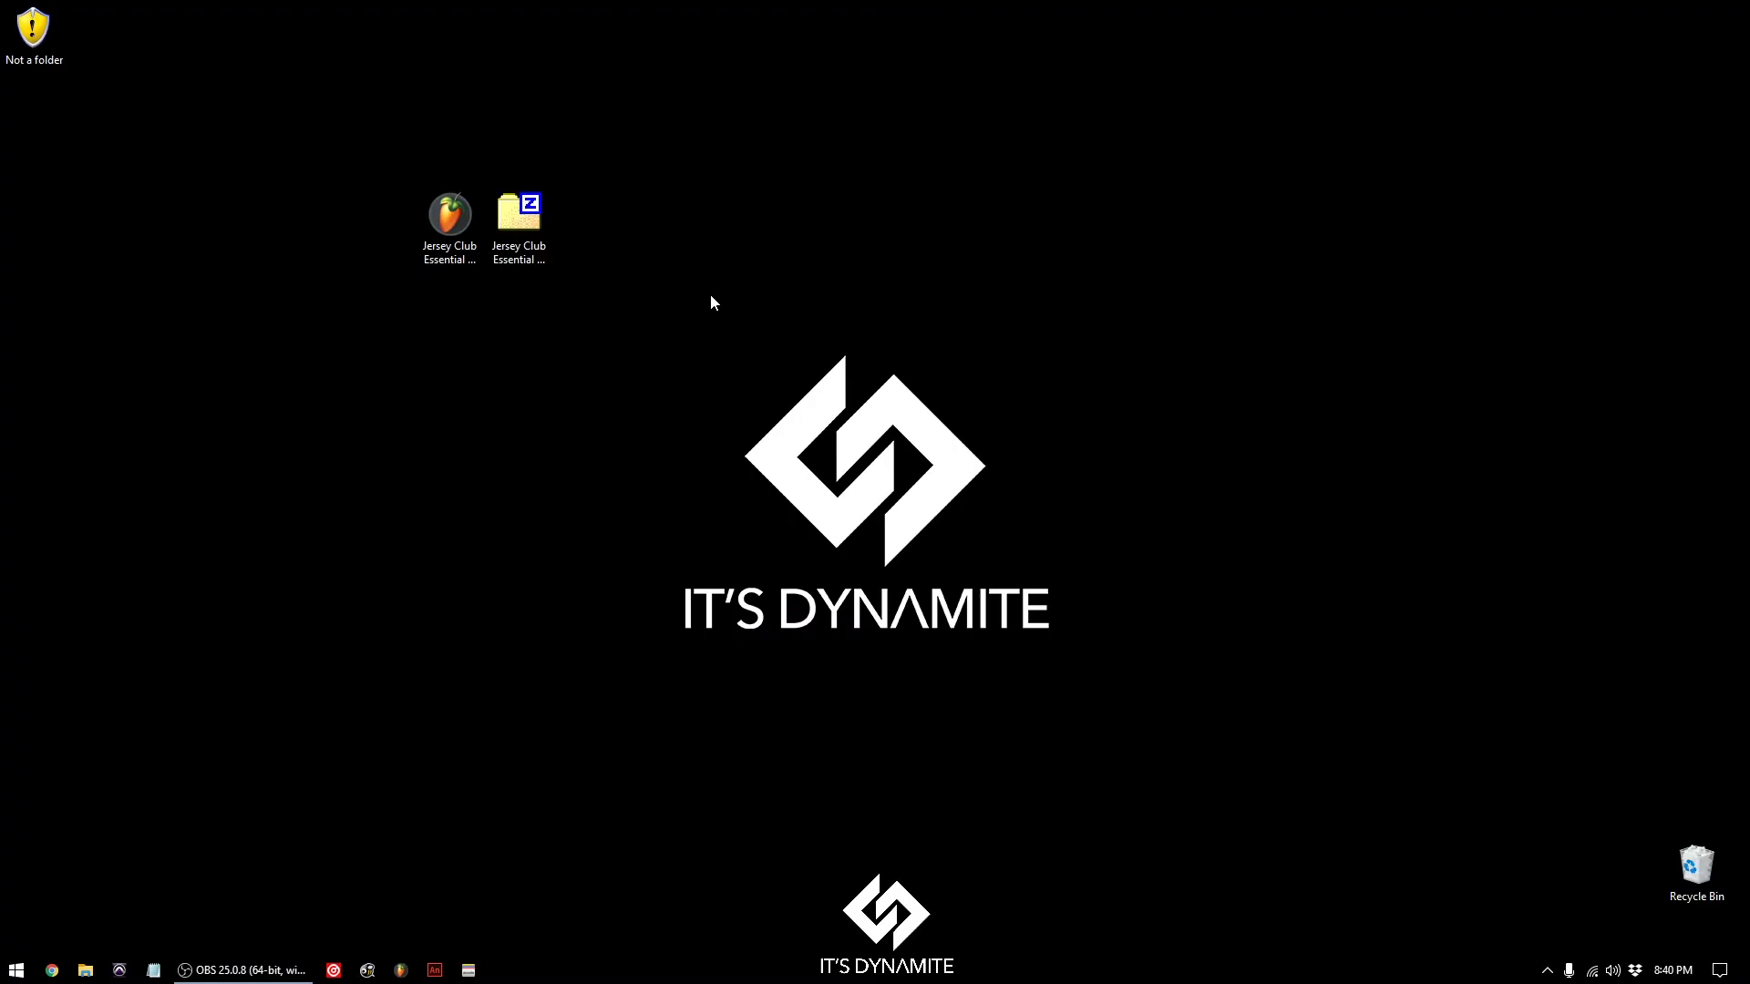
# Browse in File Explorer to Program Files\Image-Line\FL Studio 20\Data\Templates on the Data (D:) drive
pyautogui.moveTo(634, 69); pyautogui.dragTo(396, 270)
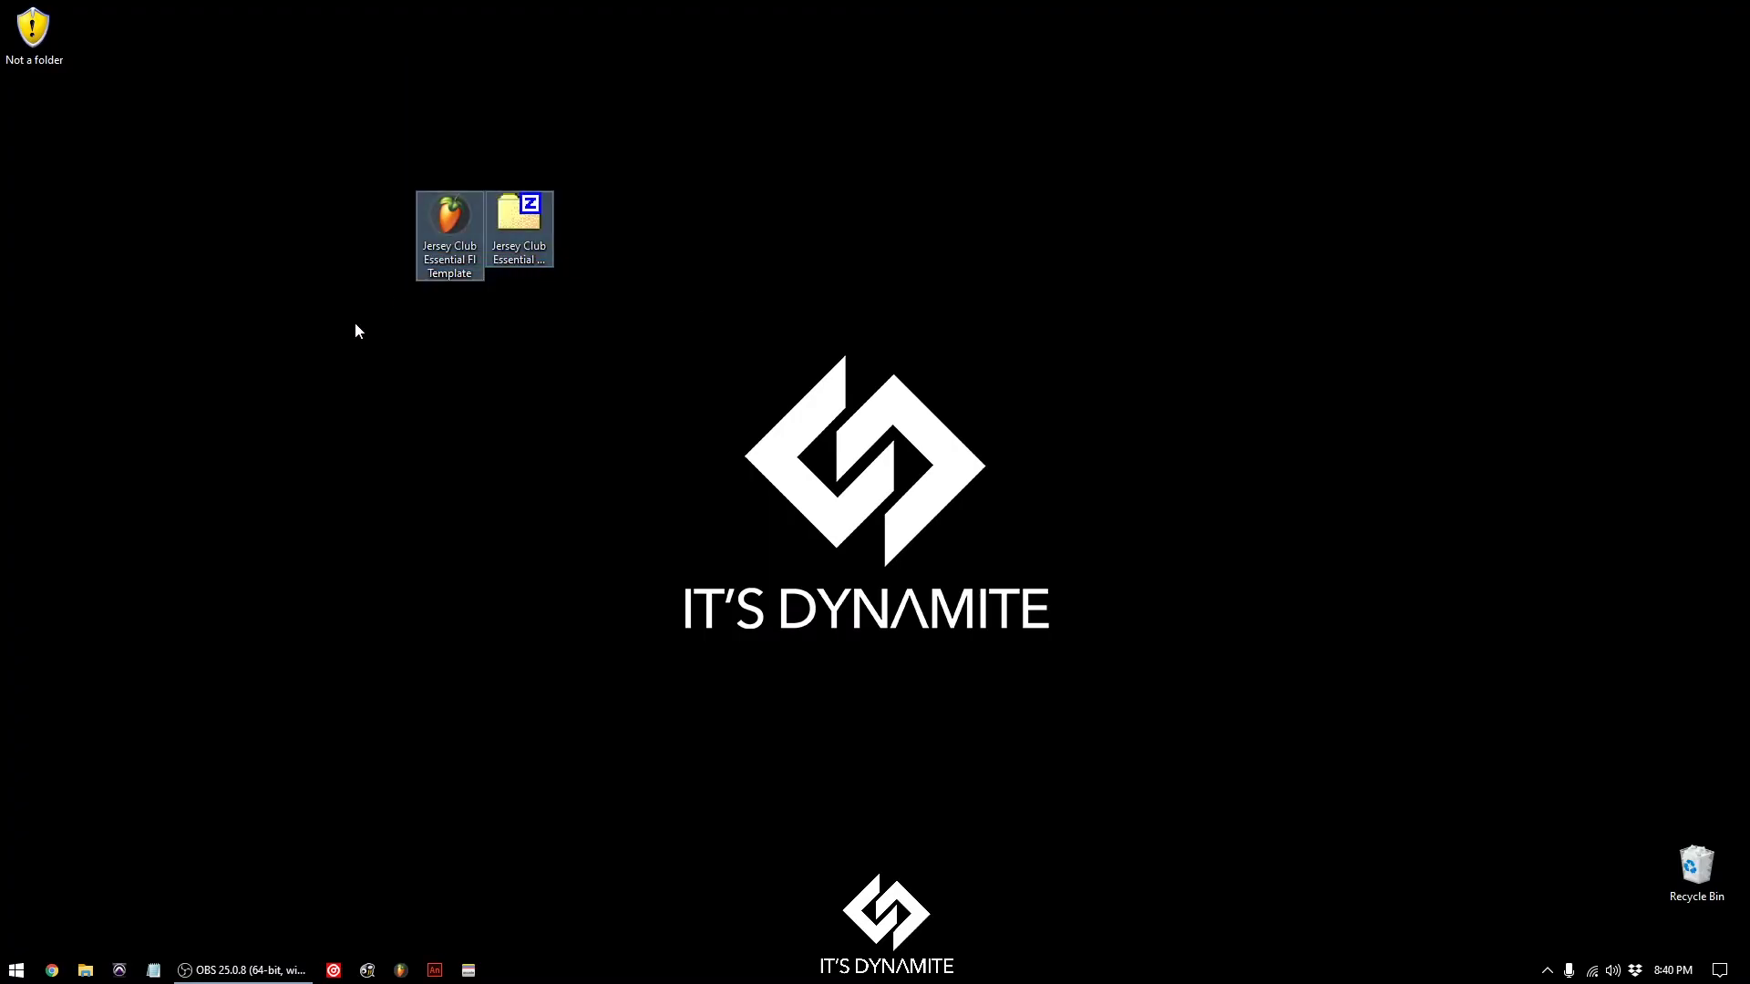
pyautogui.click(85, 970)
pyautogui.moveTo(440, 8); pyautogui.dragTo(716, 8)
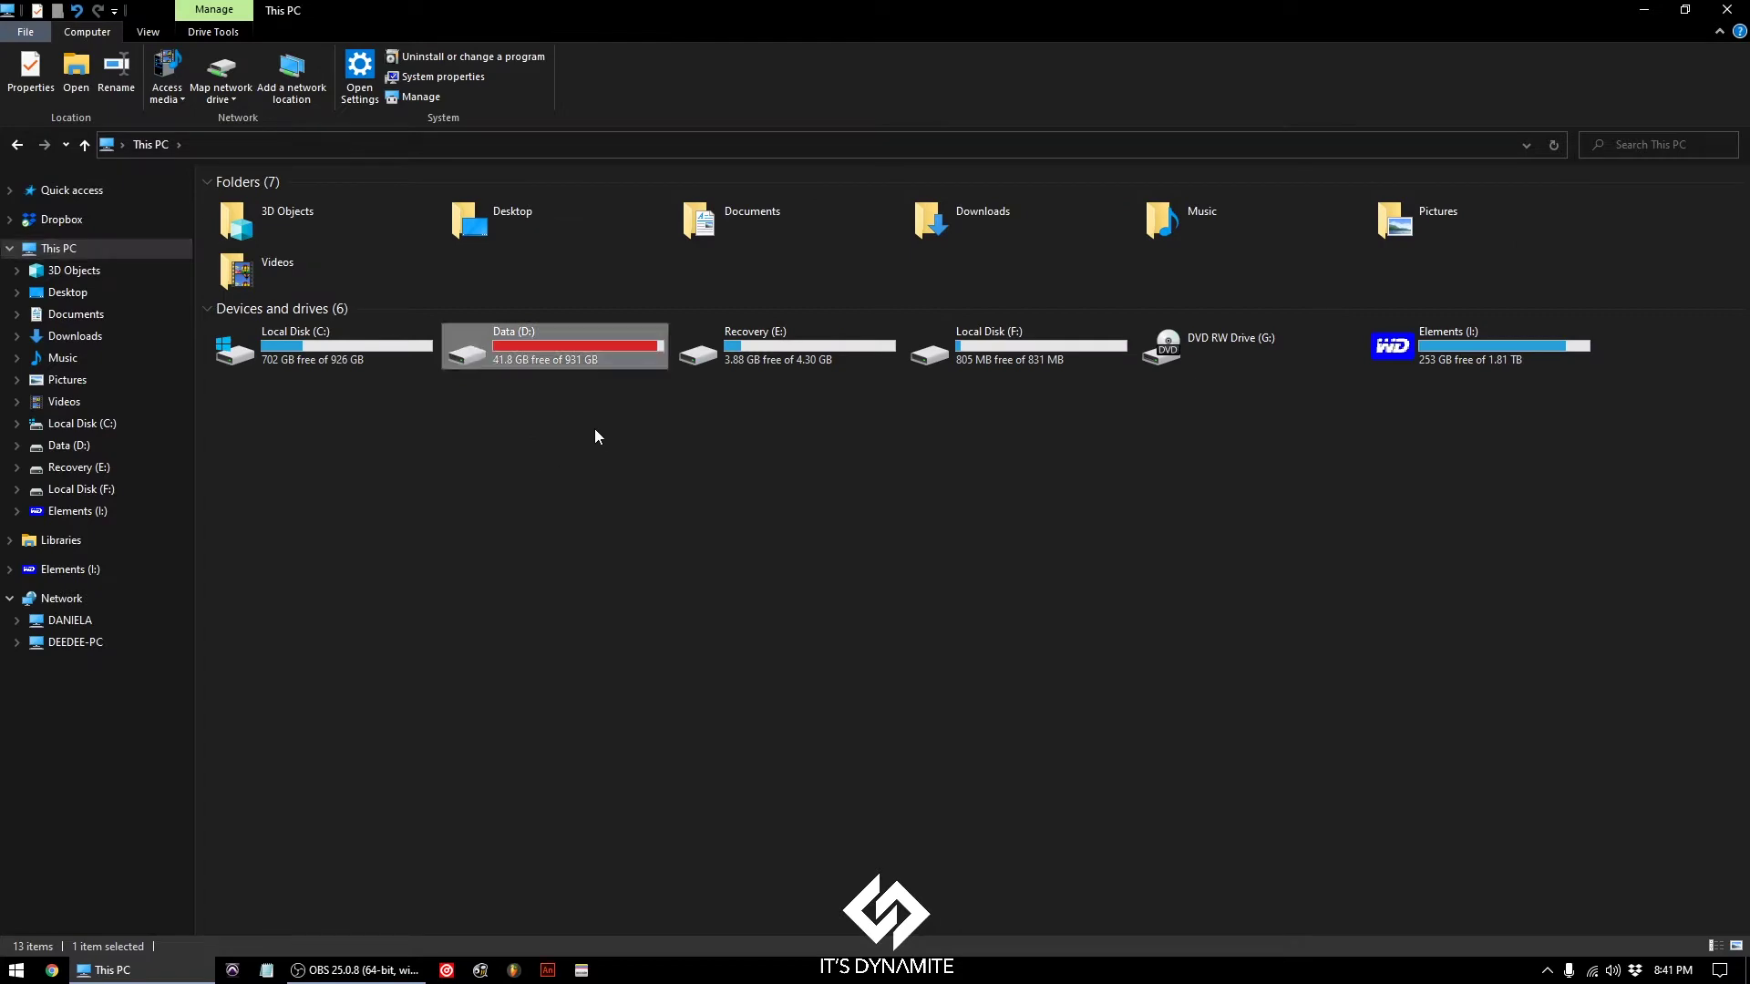
pyautogui.moveTo(594, 429); pyautogui.dragTo(543, 443)
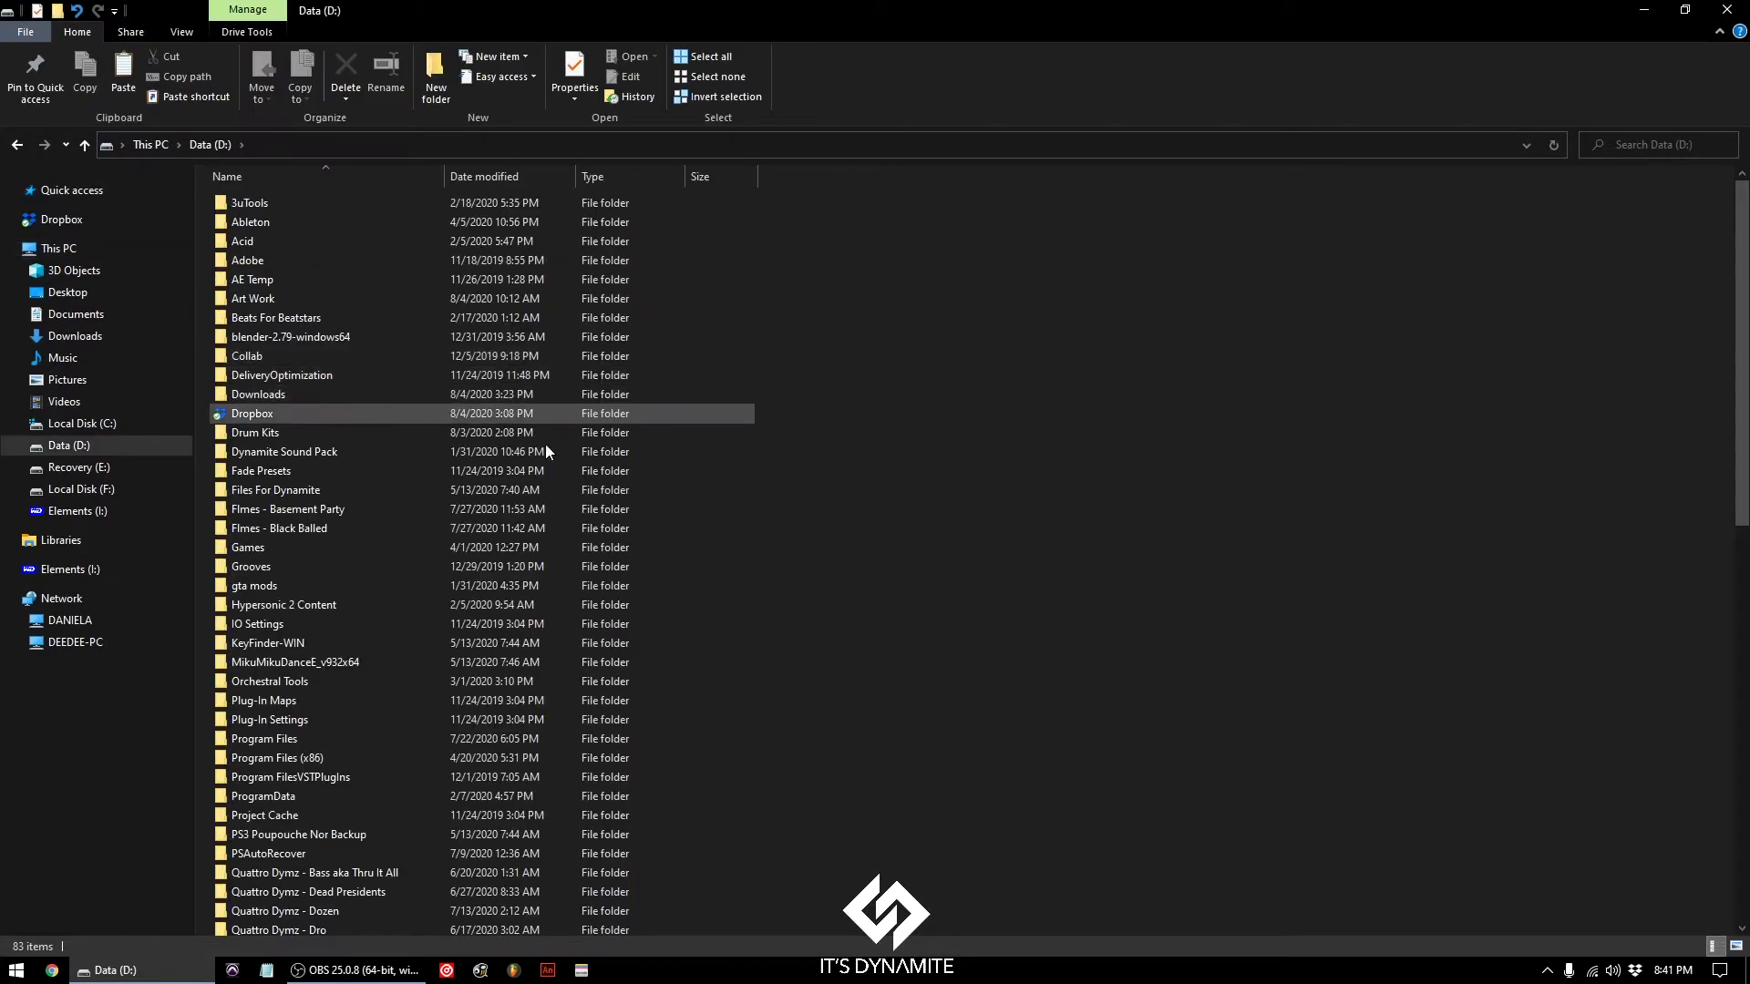
pyautogui.doubleClick(320, 739)
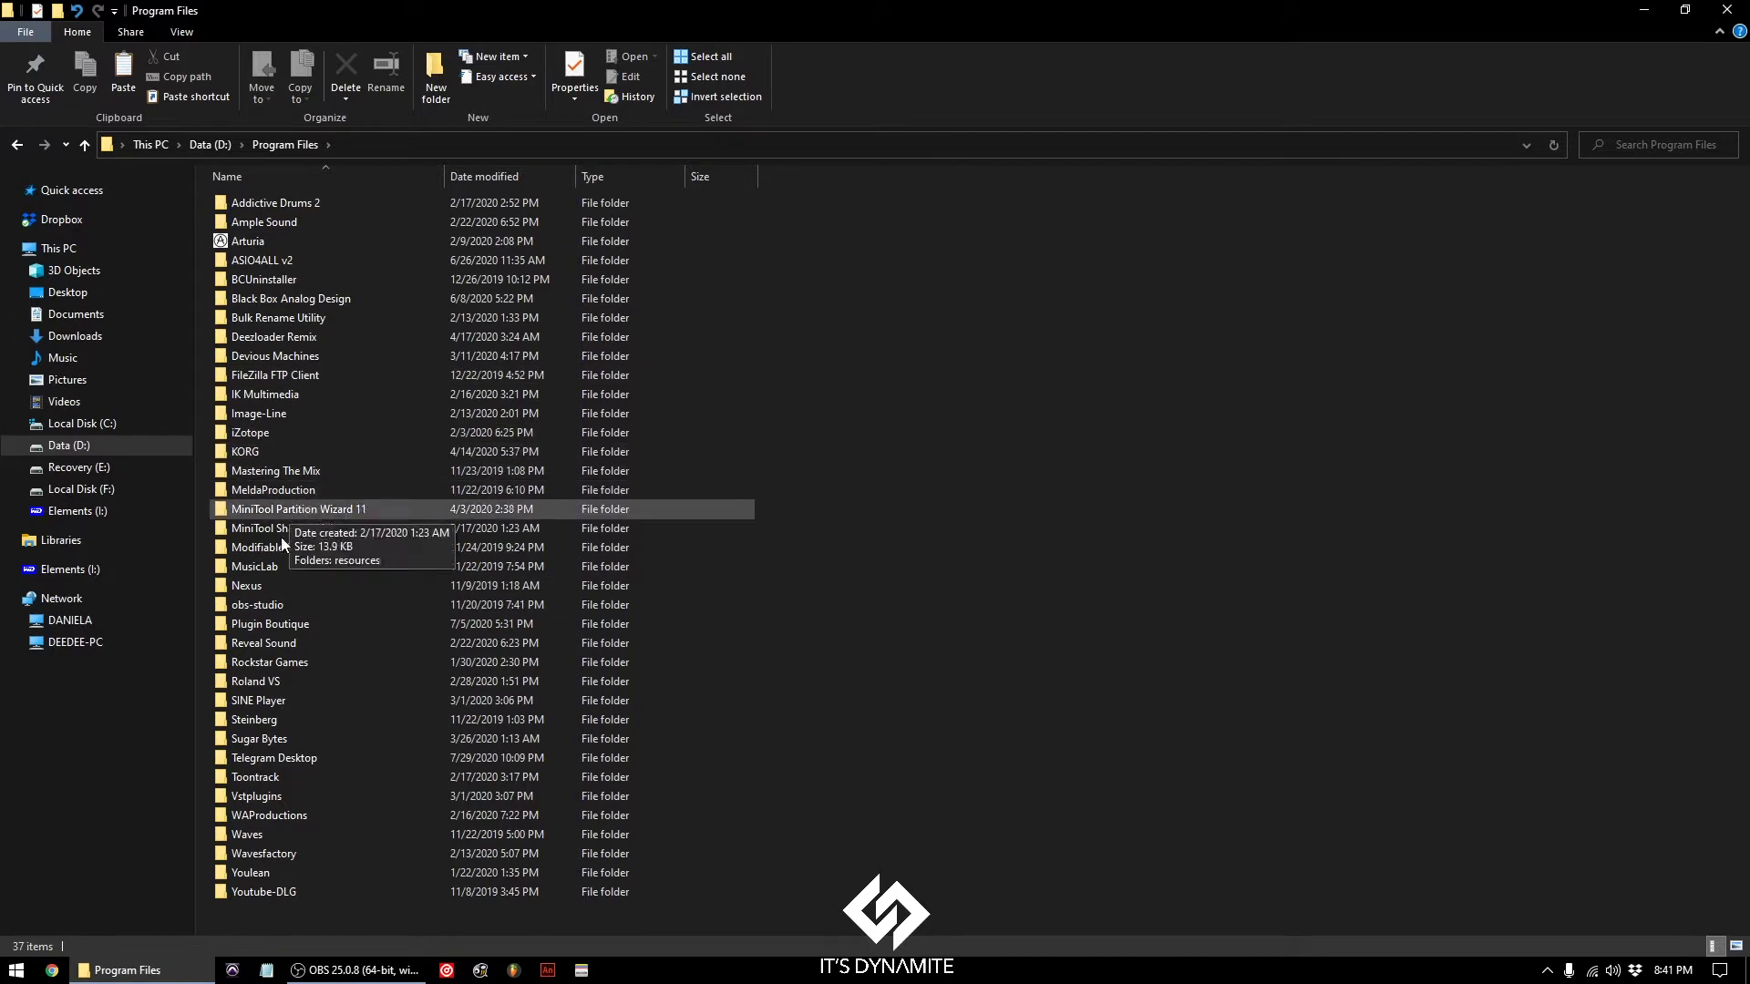
pyautogui.doubleClick(296, 413)
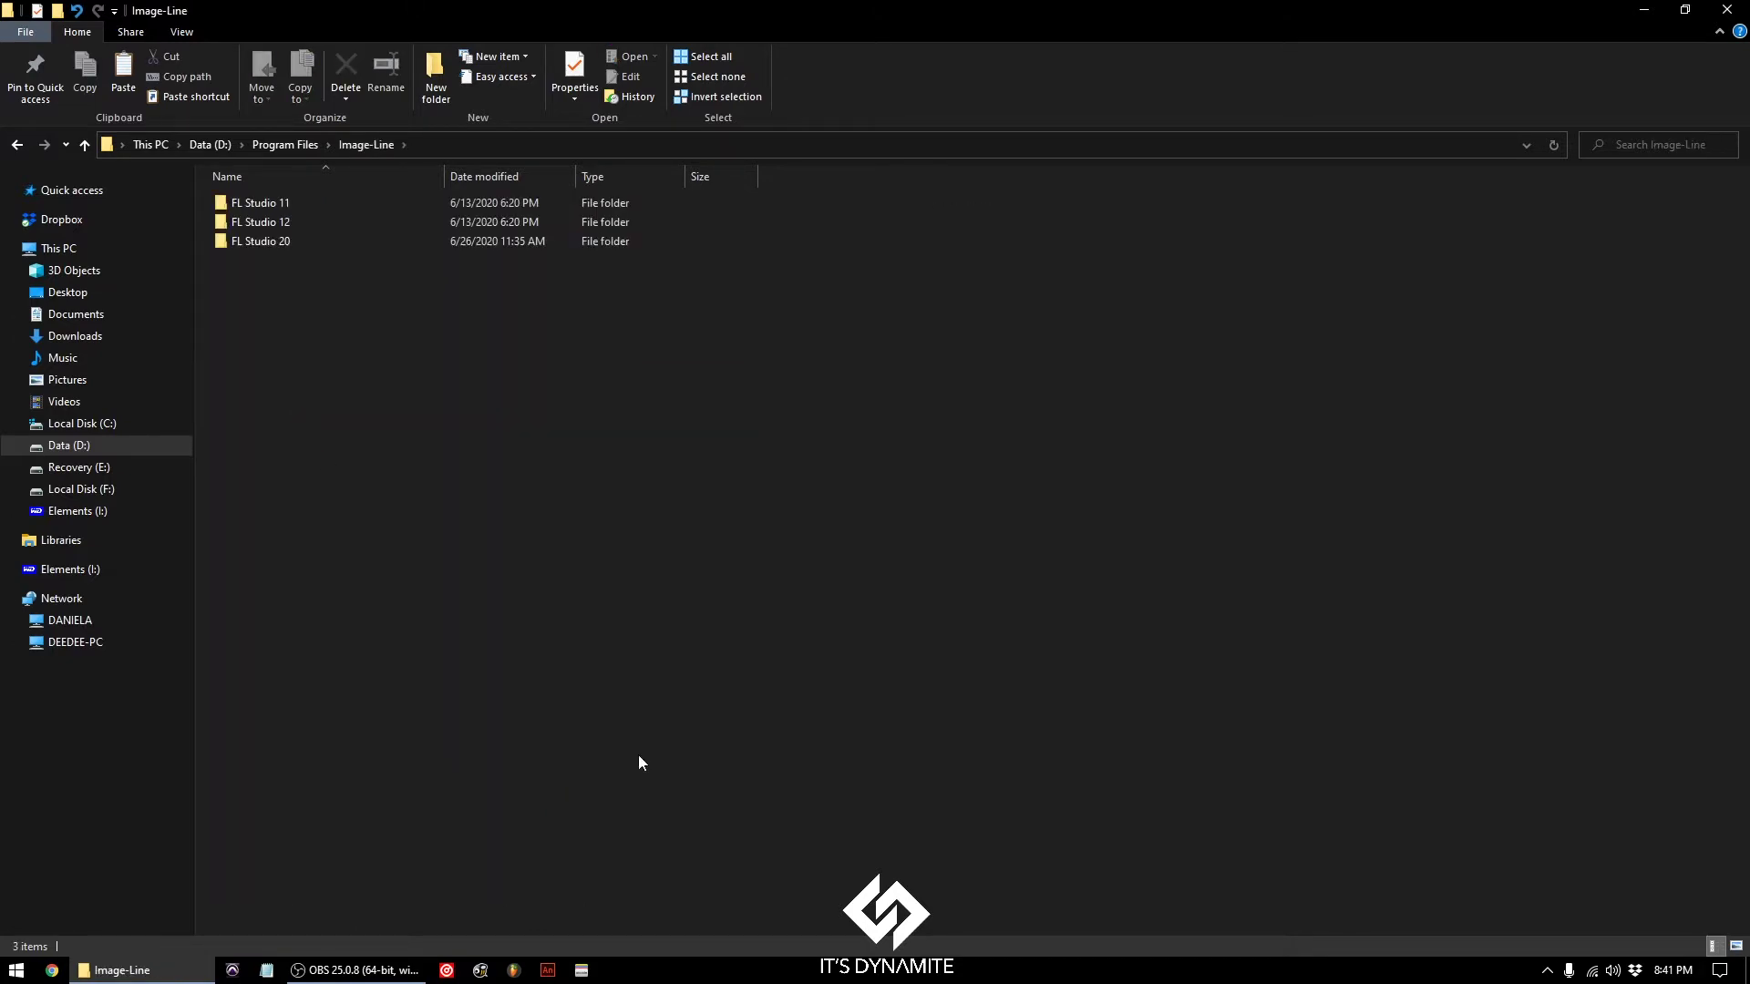
pyautogui.doubleClick(354, 244)
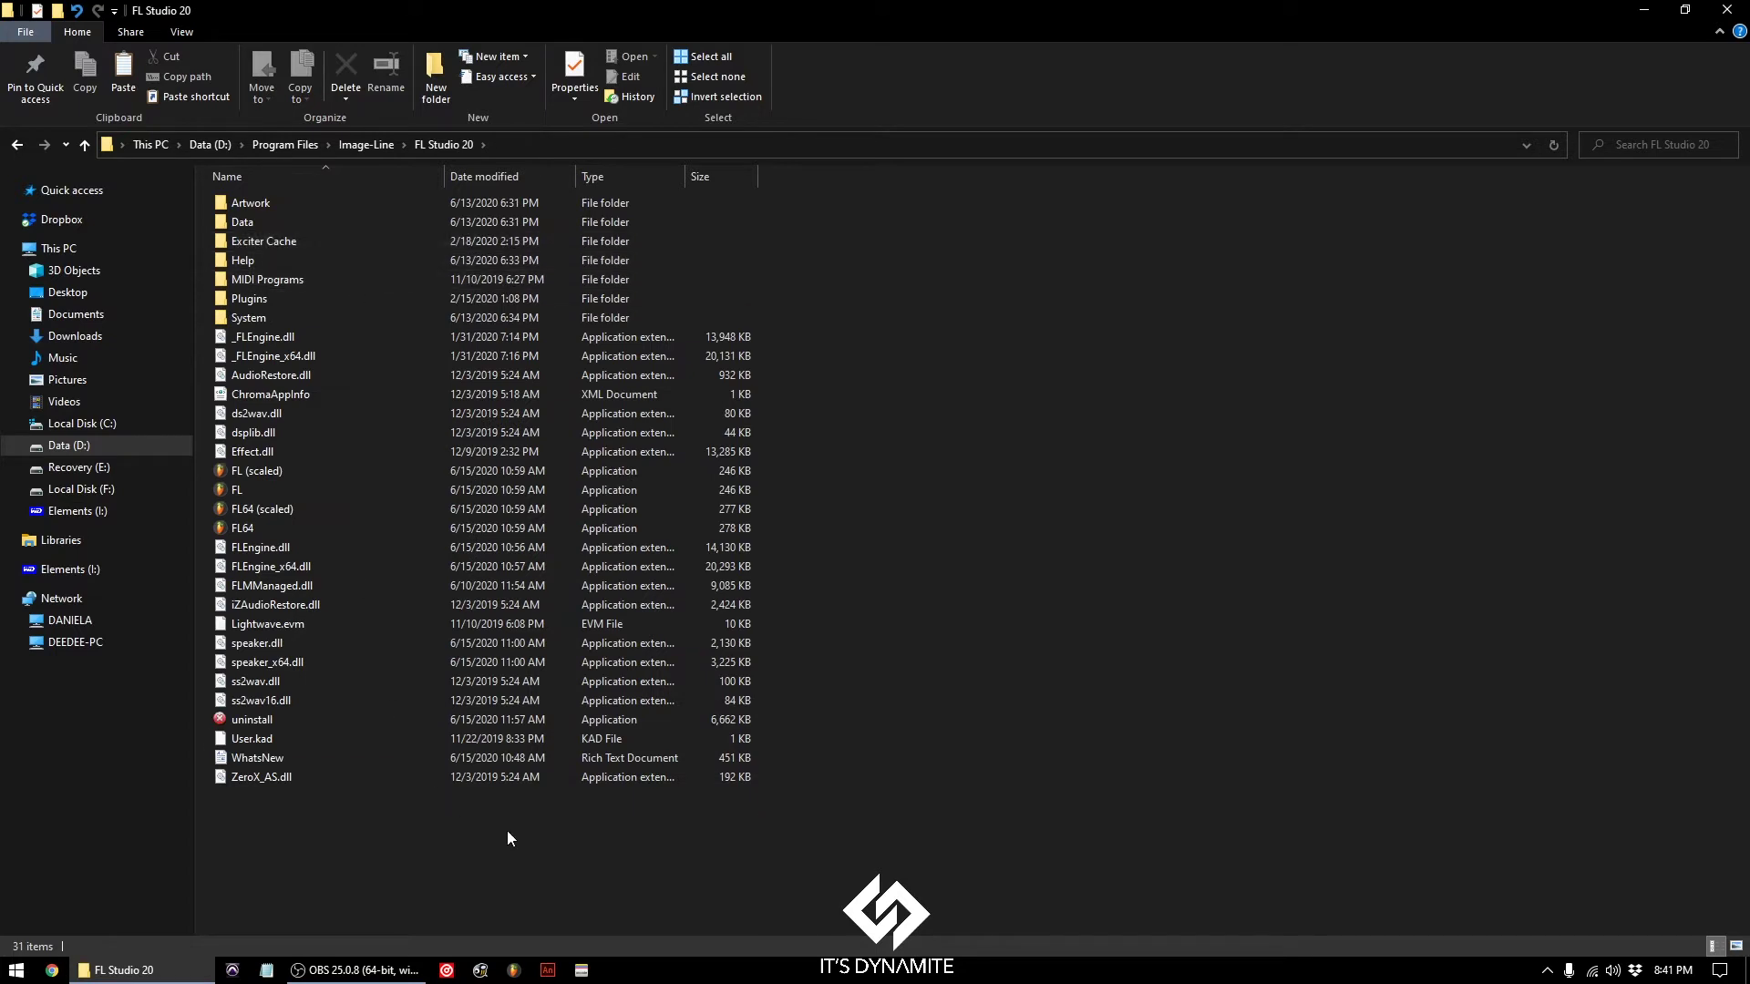
pyautogui.doubleClick(354, 226)
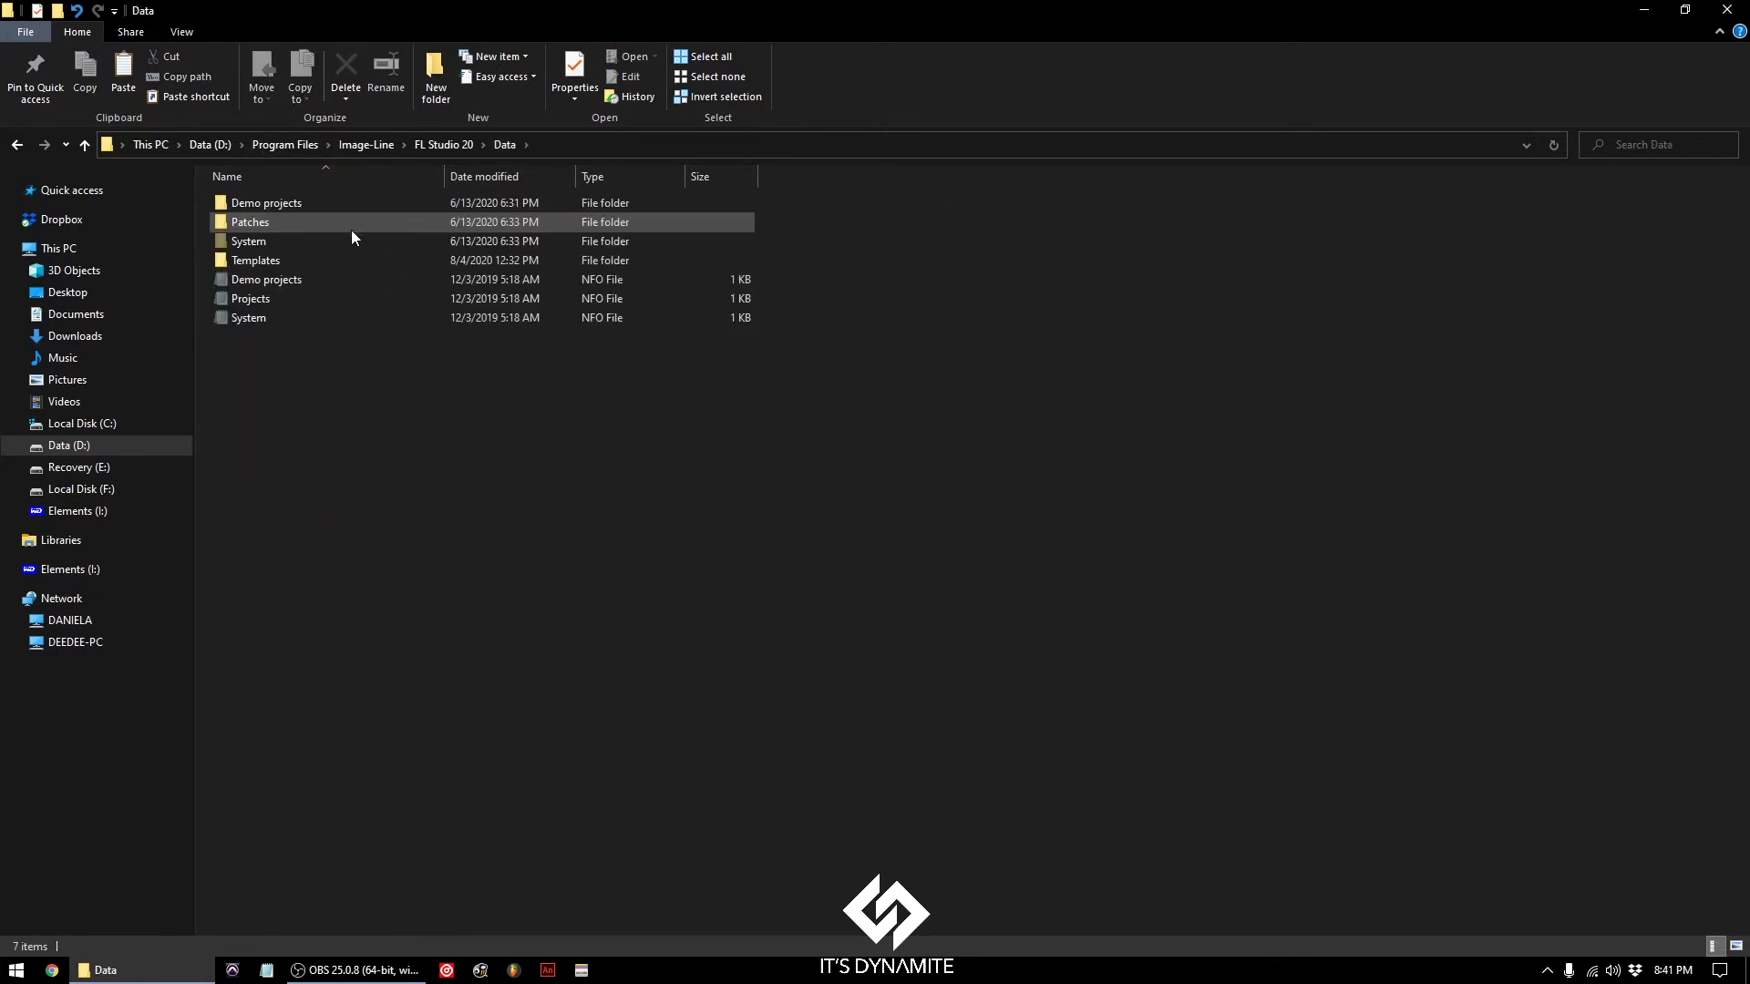
pyautogui.doubleClick(255, 260)
# Place the Templates folder window beside the desktop files and select the Jersey Club Essential Fl Template project in it
pyautogui.moveTo(720, 9); pyautogui.dragTo(950, 108)
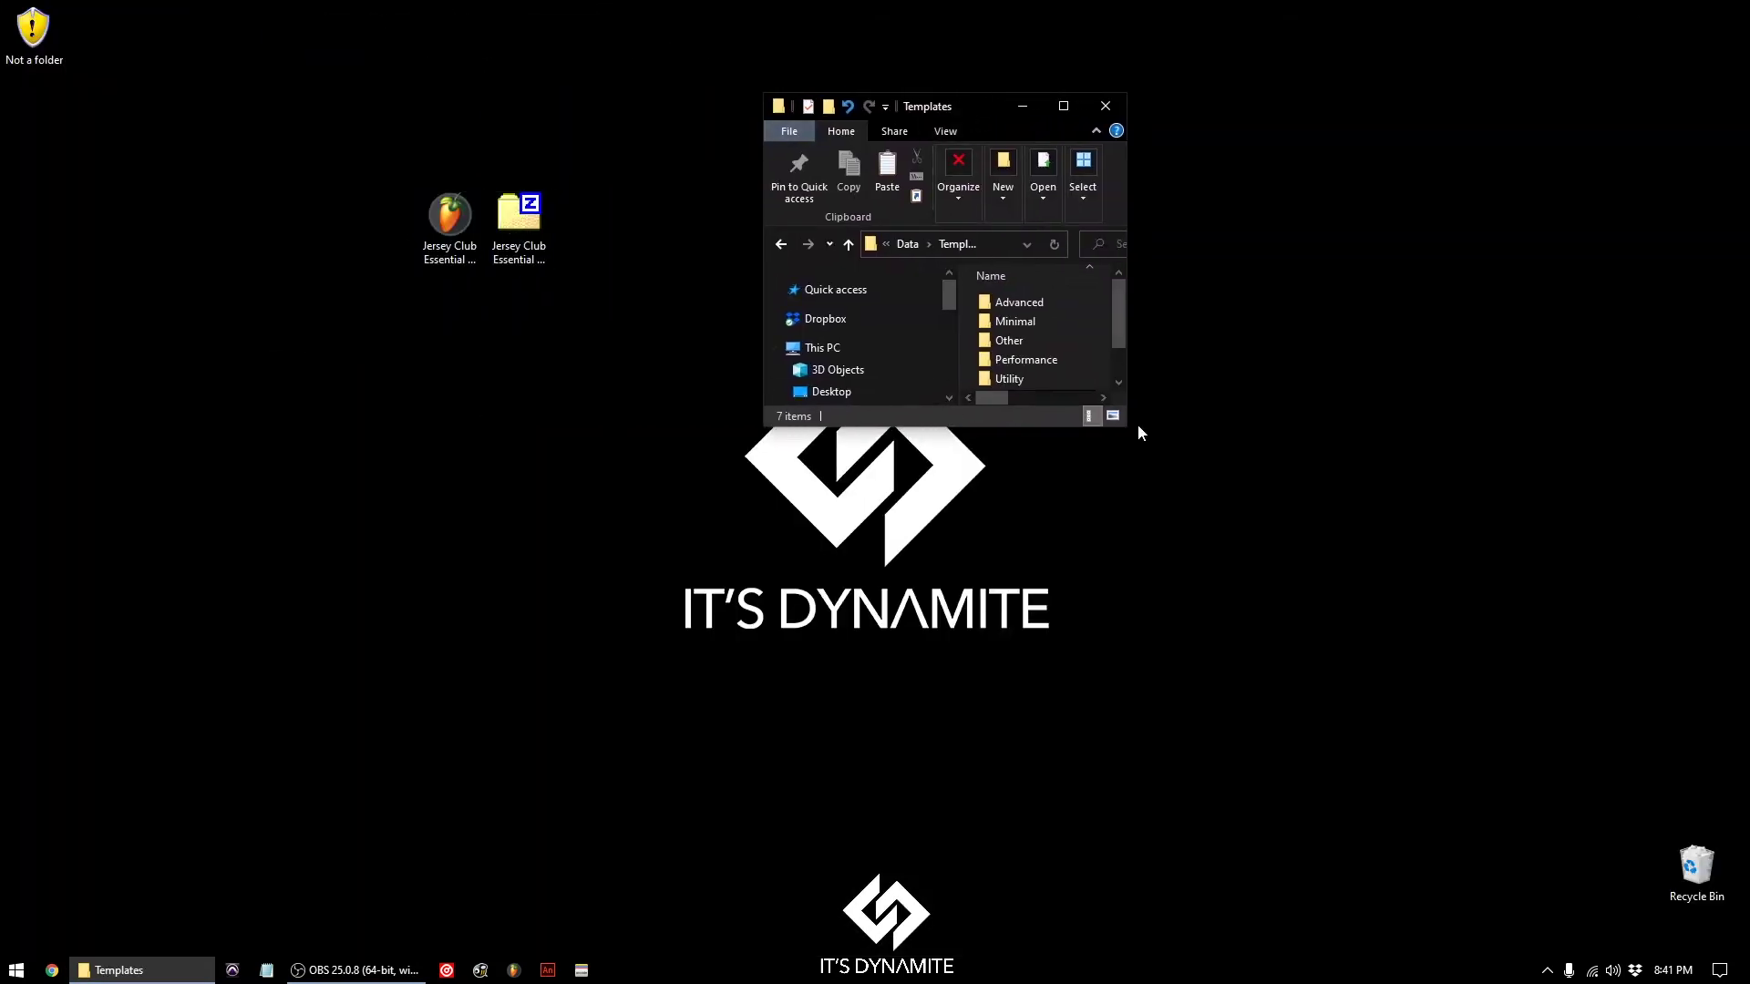
pyautogui.moveTo(1131, 428); pyautogui.dragTo(1549, 698)
pyautogui.click(445, 221)
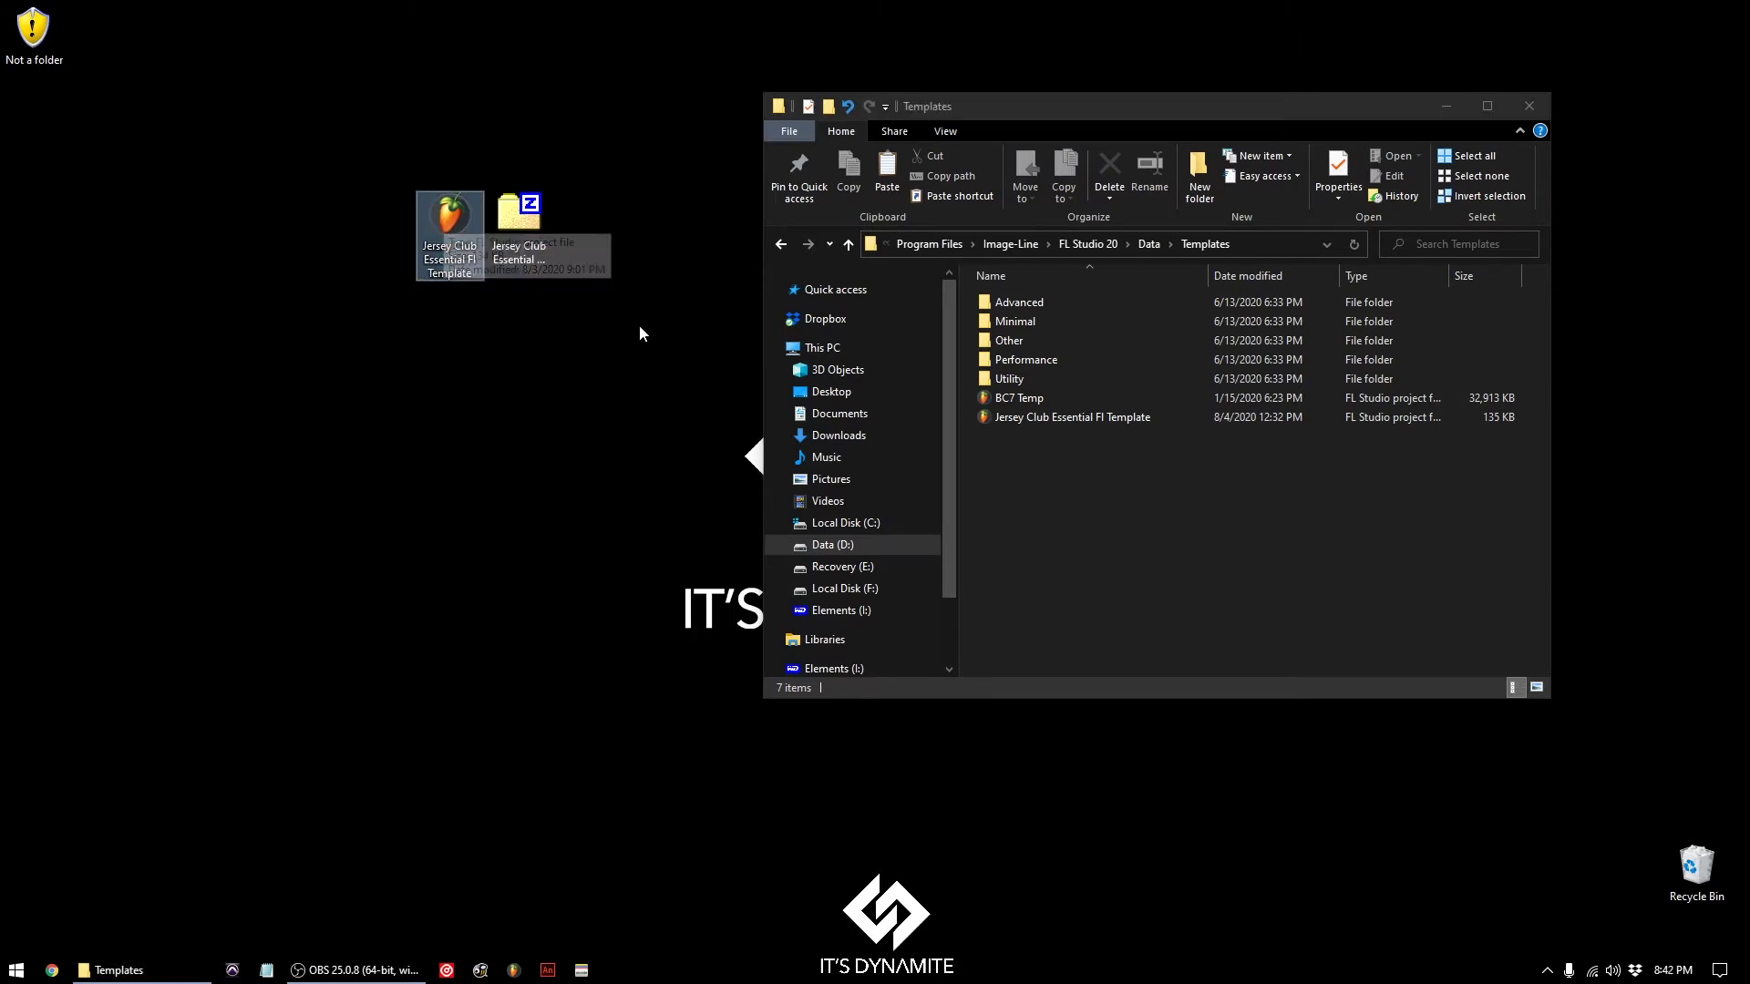
pyautogui.click(1147, 506)
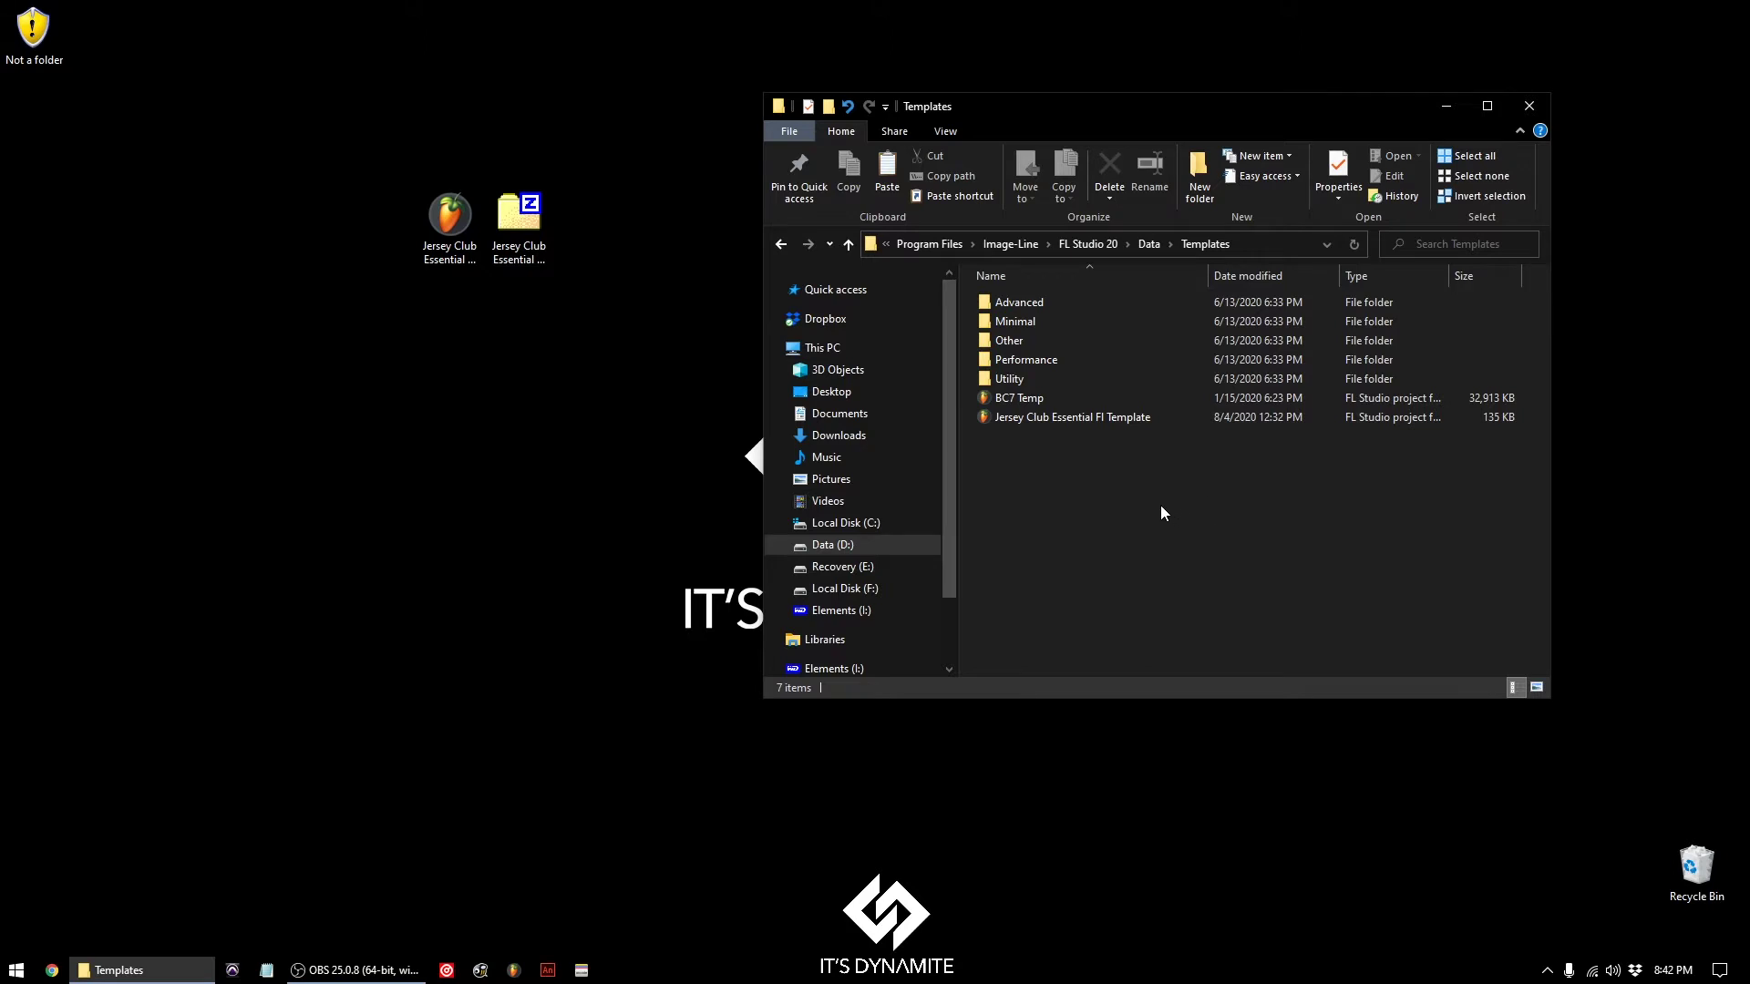
pyautogui.click(1168, 422)
# Launch FL Studio 20 and start a new project from the Jersey Club Essential Fl Template
pyautogui.click(516, 968)
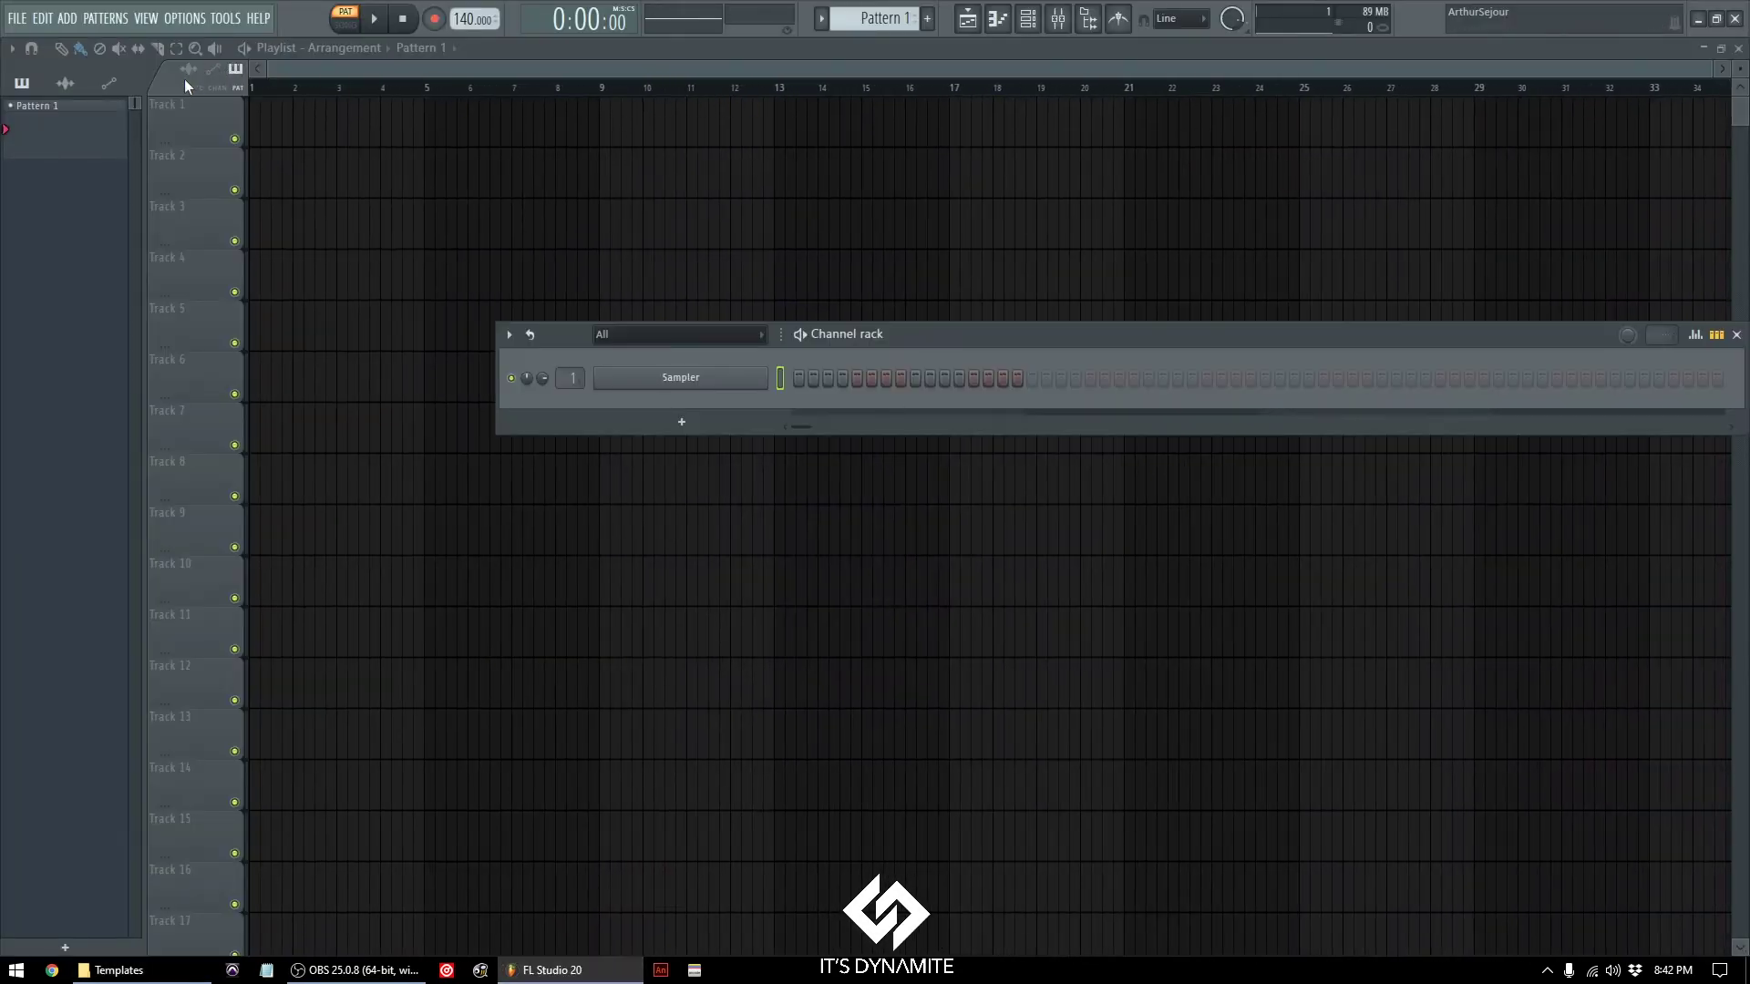
pyautogui.click(13, 20)
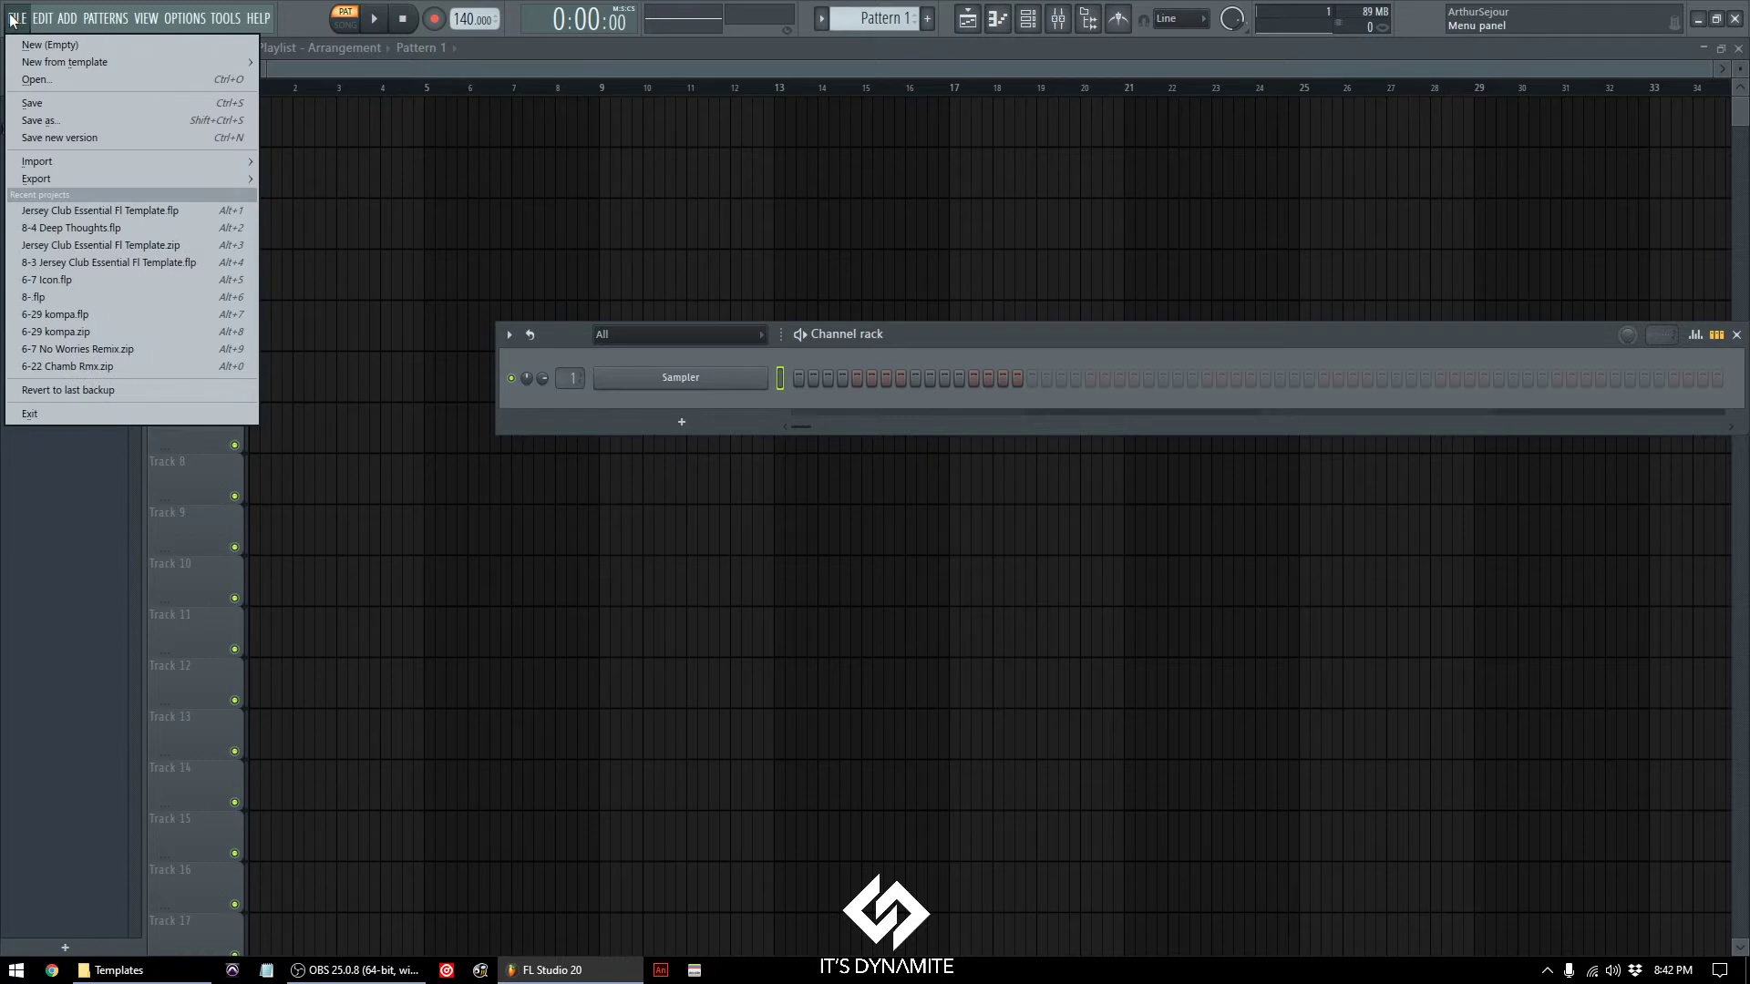
pyautogui.moveTo(41, 56)
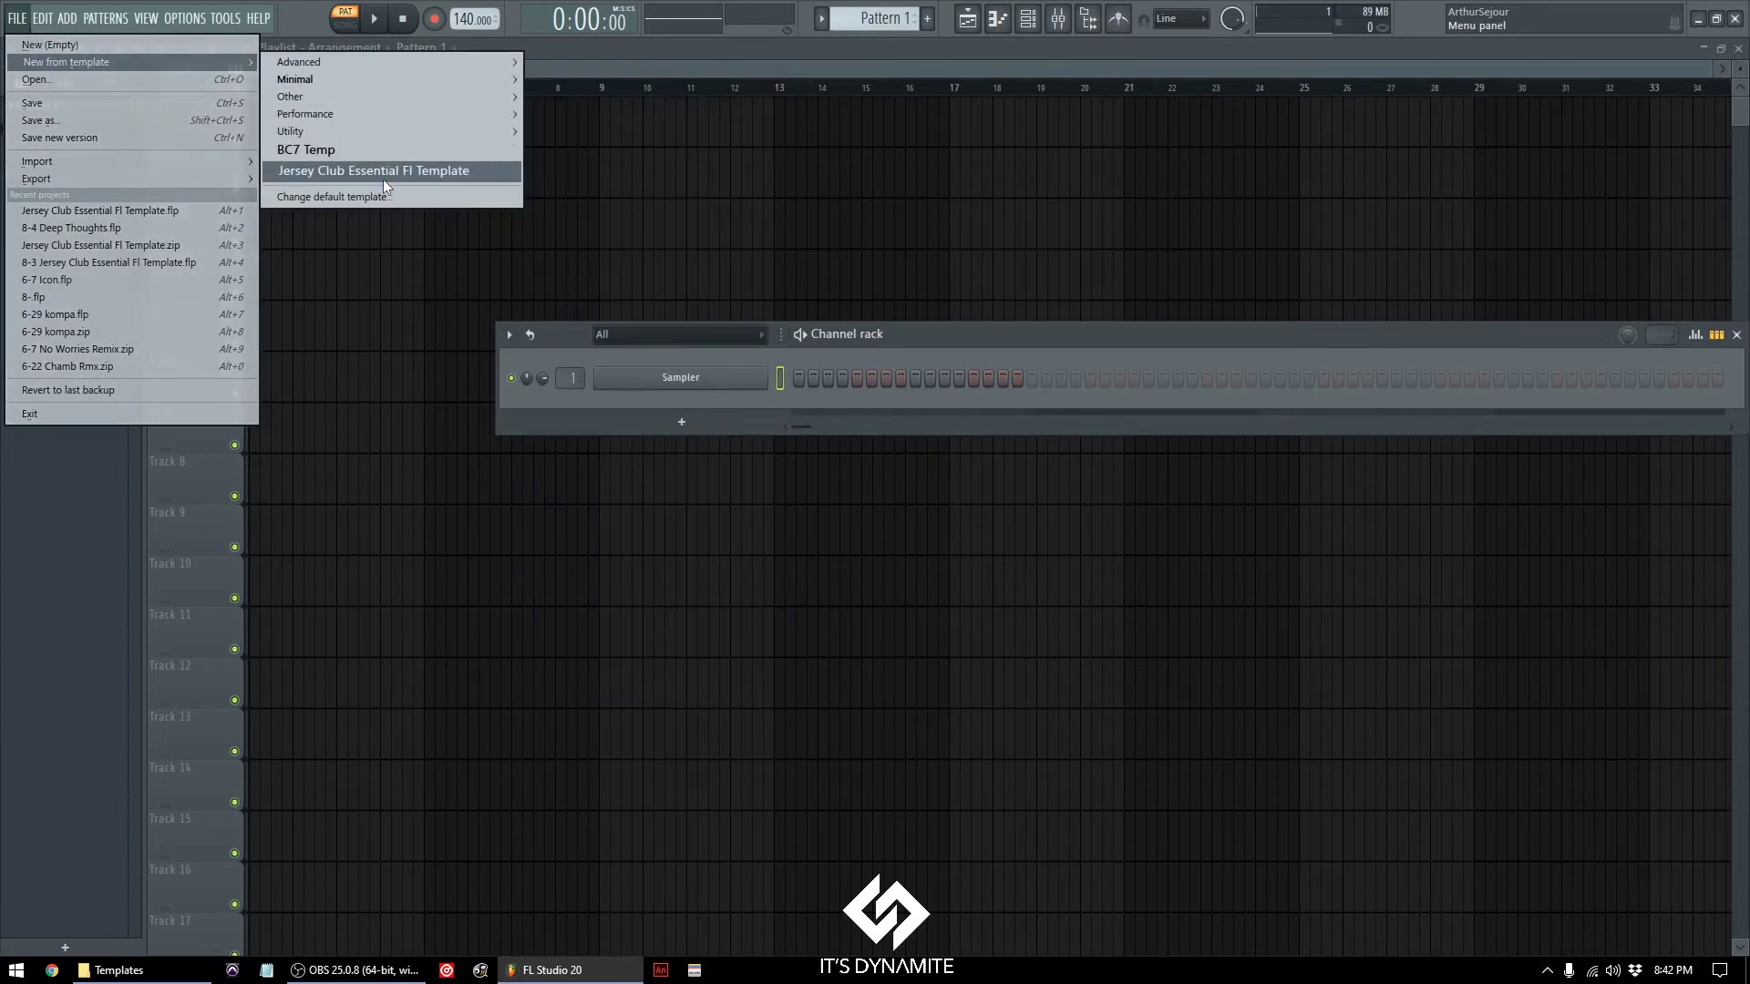
pyautogui.click(384, 175)
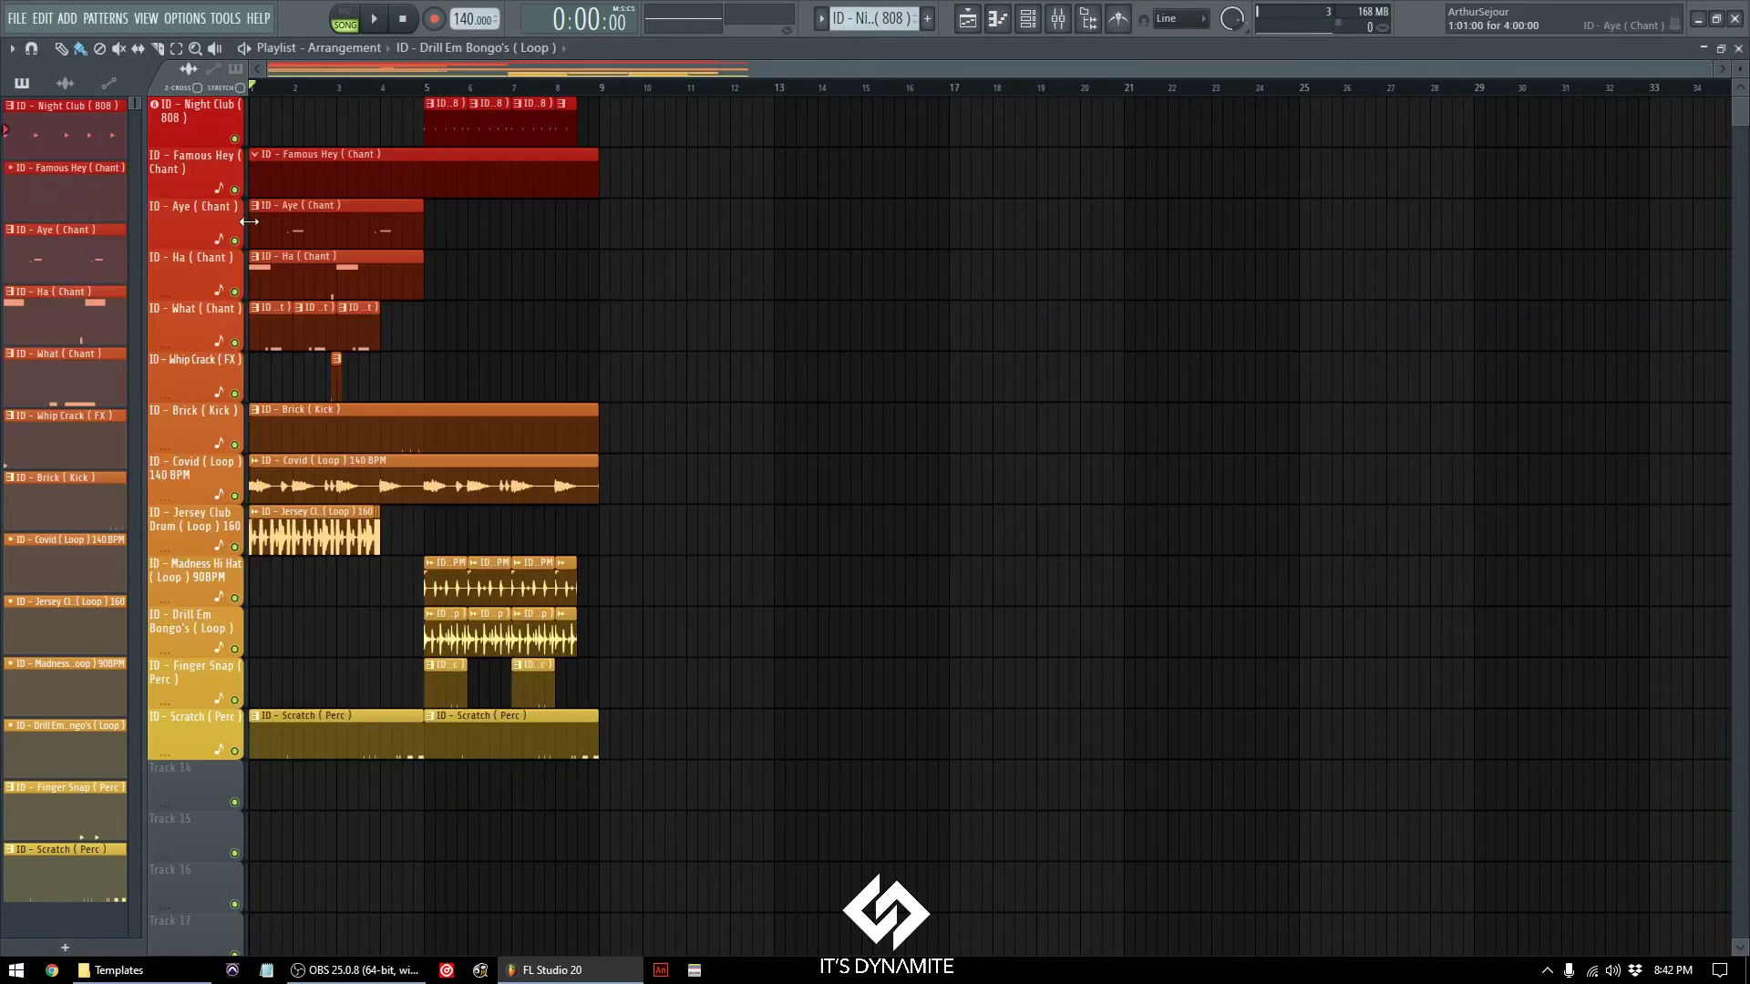
# Look over the template by selecting all playlist clips and showing the Mixer and Channel rack
pyautogui.scroll(3, 257, 222)
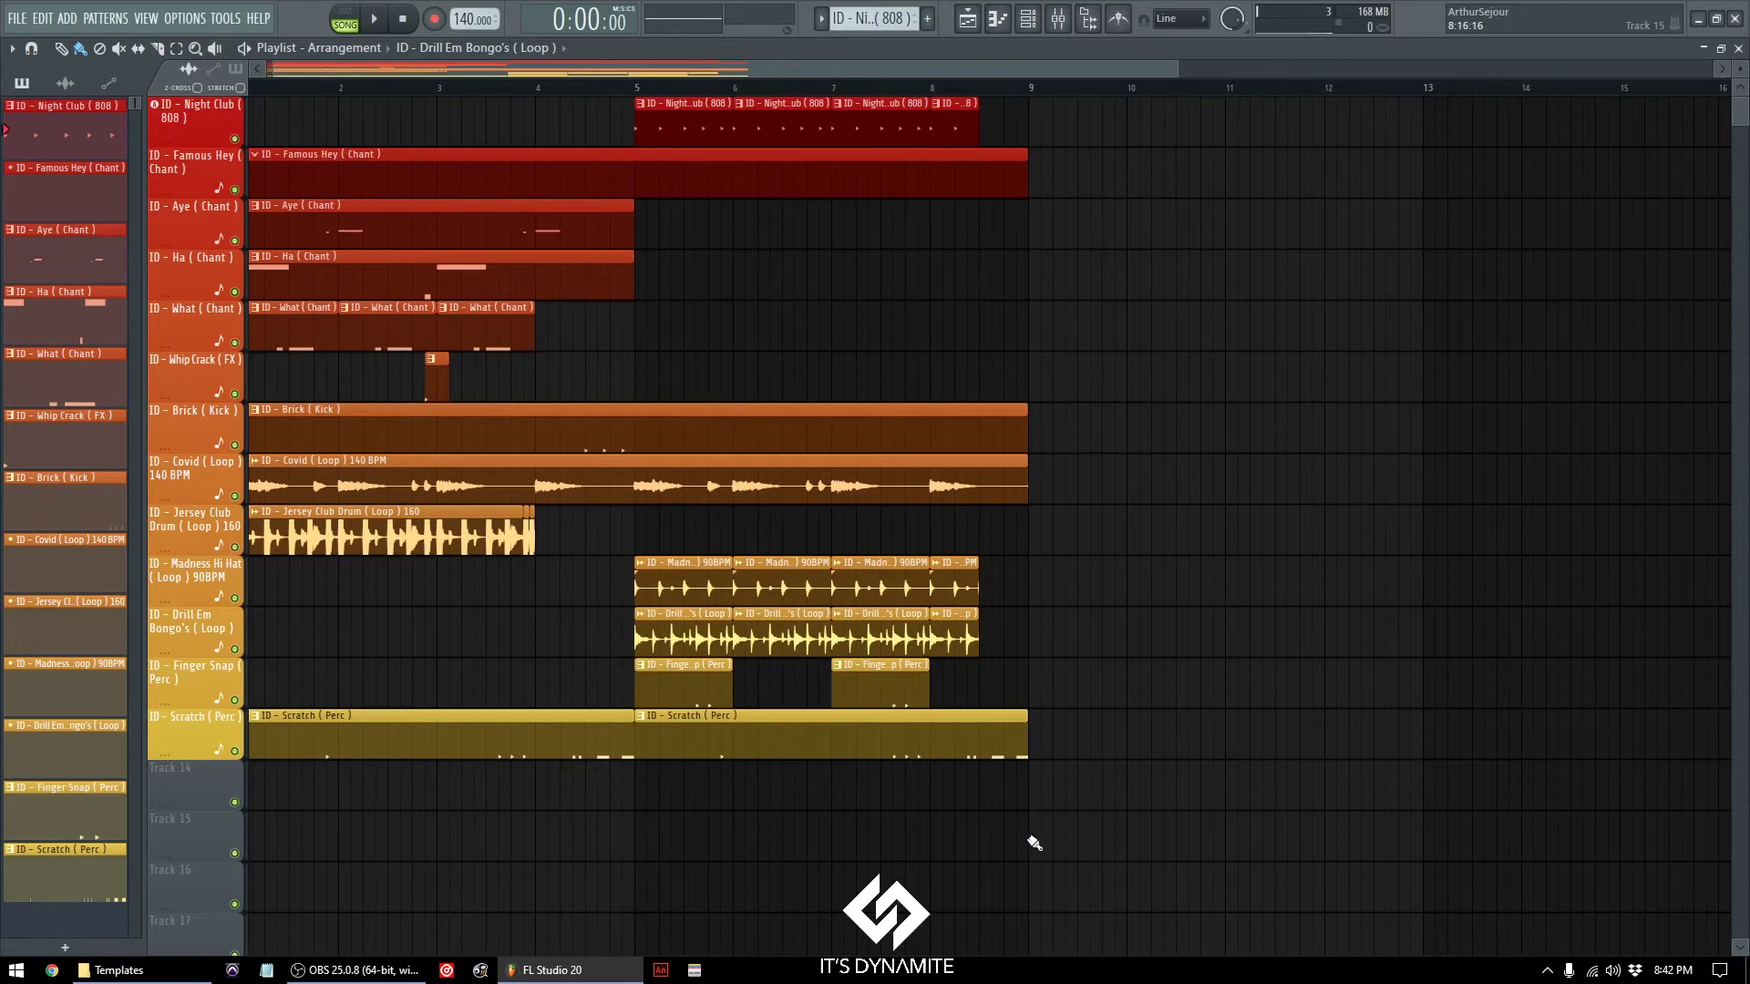
pyautogui.moveTo(1092, 860); pyautogui.dragTo(196, 119)
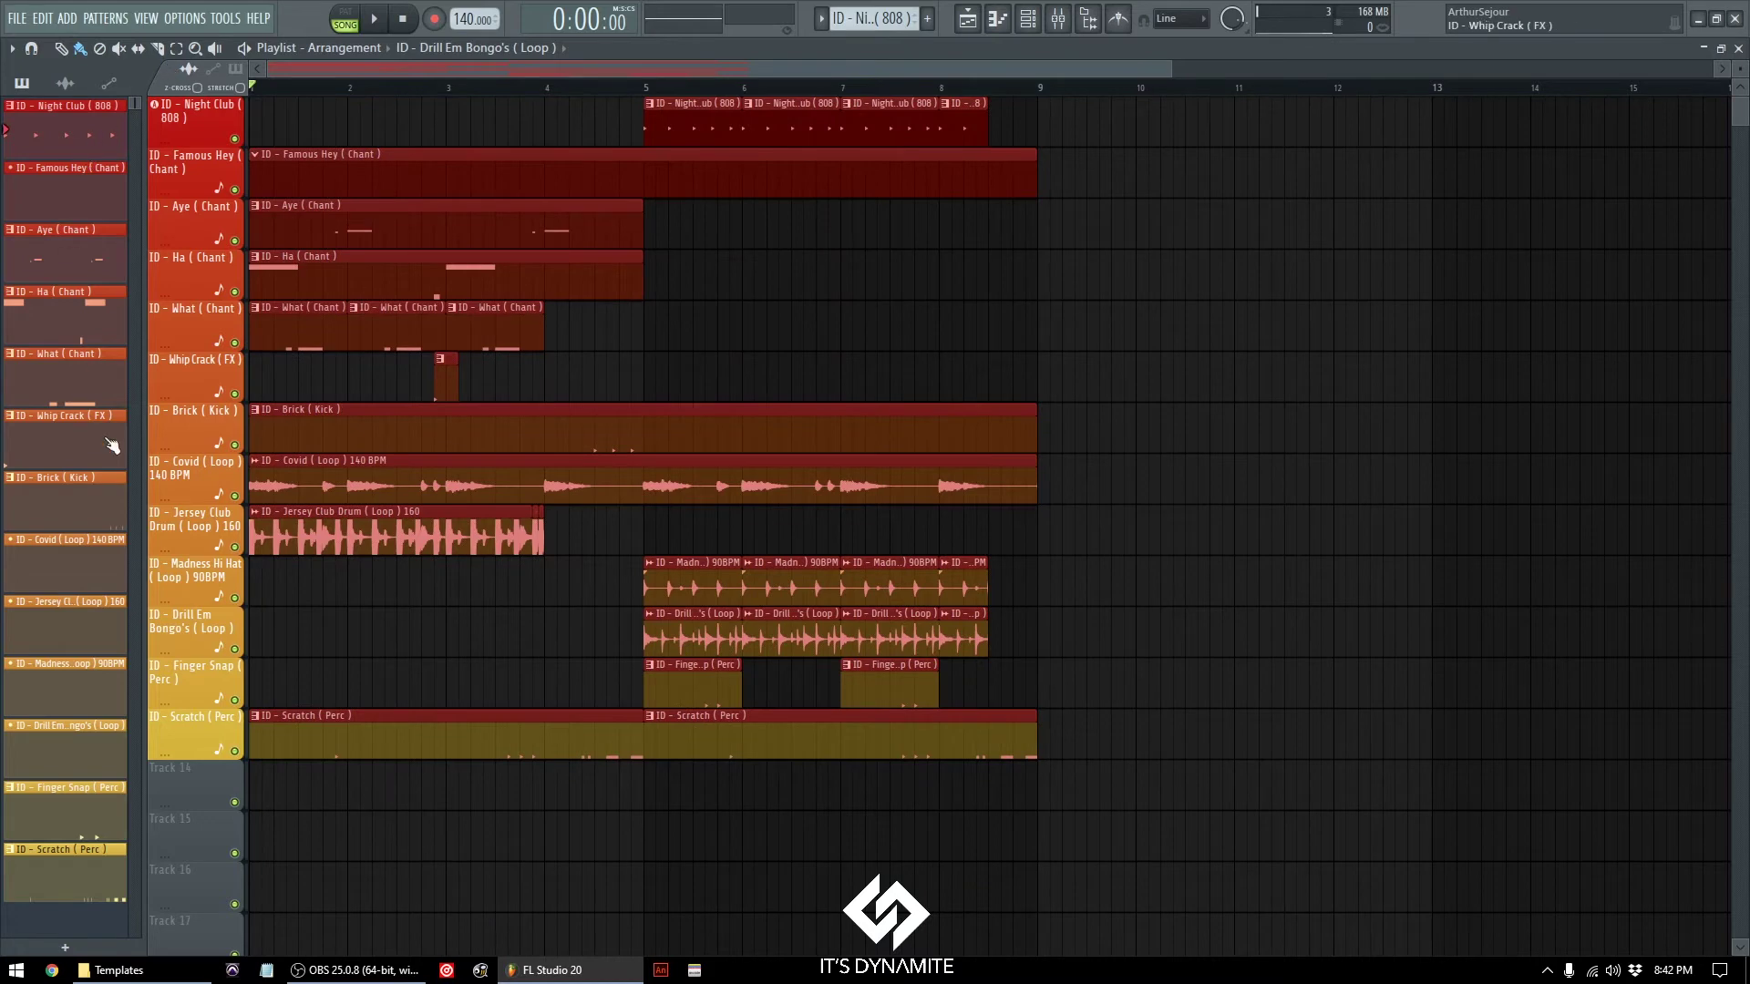
pyautogui.keyDown('ctrl'); pyautogui.scroll(3, 398, 250); pyautogui.keyUp('ctrl')
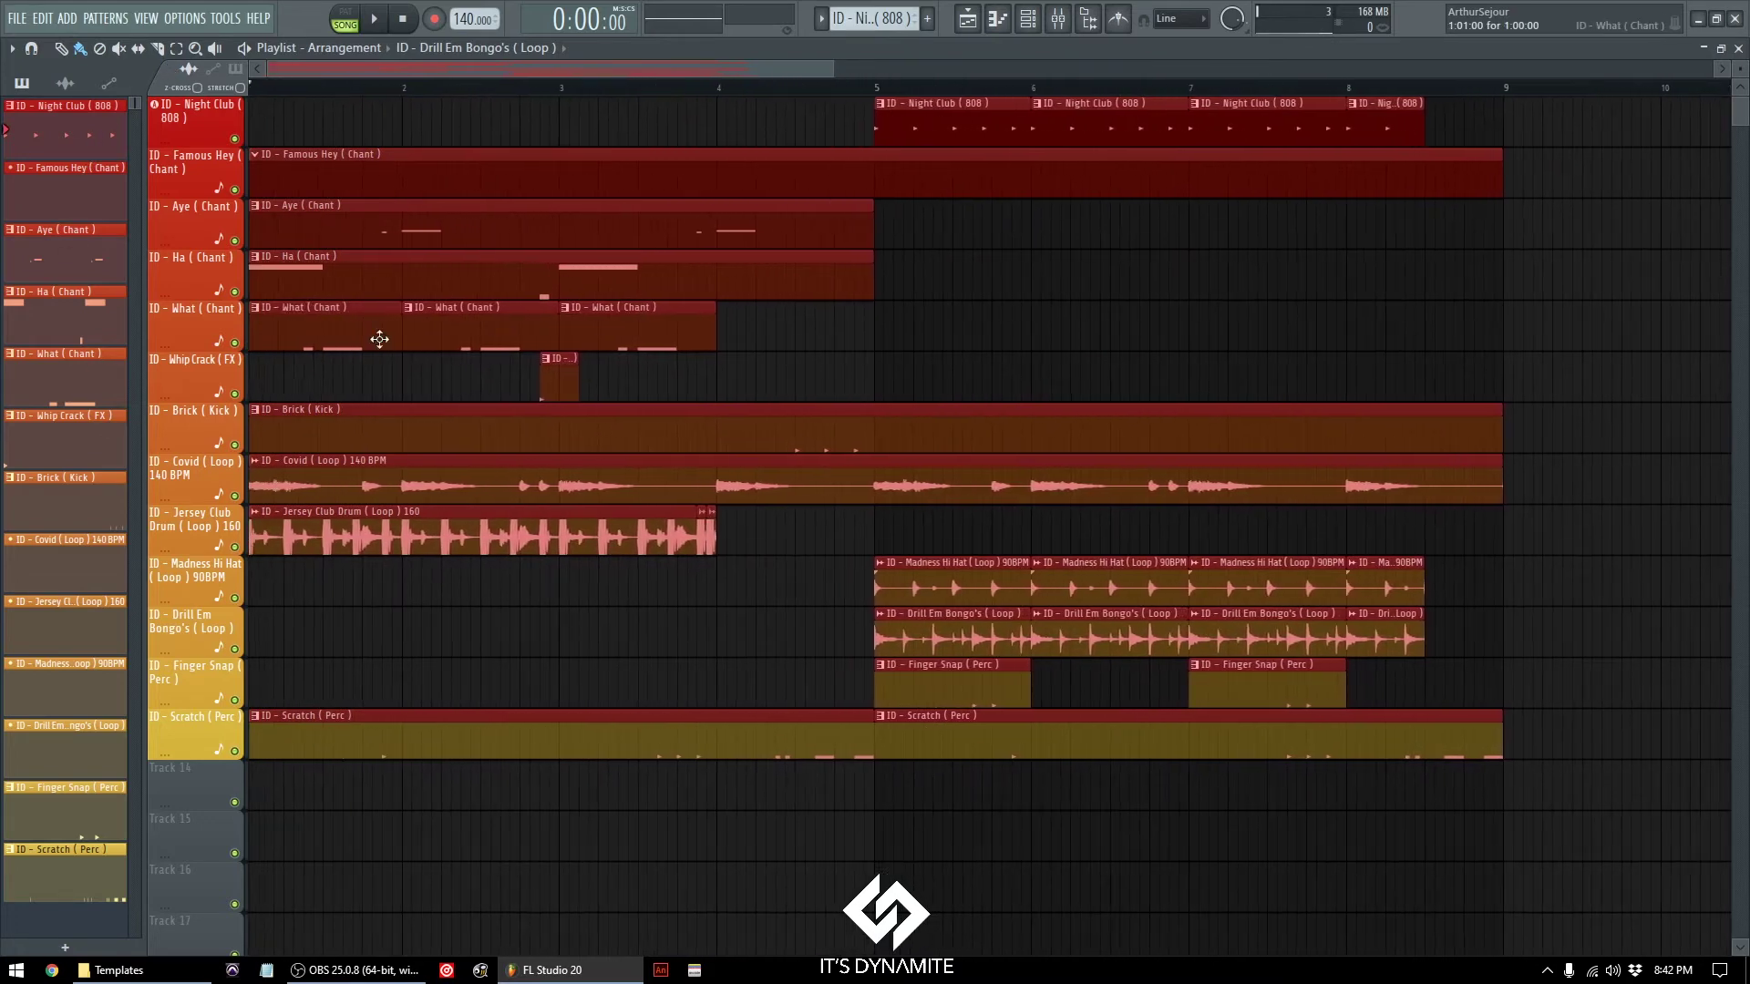
pyautogui.click(1059, 20)
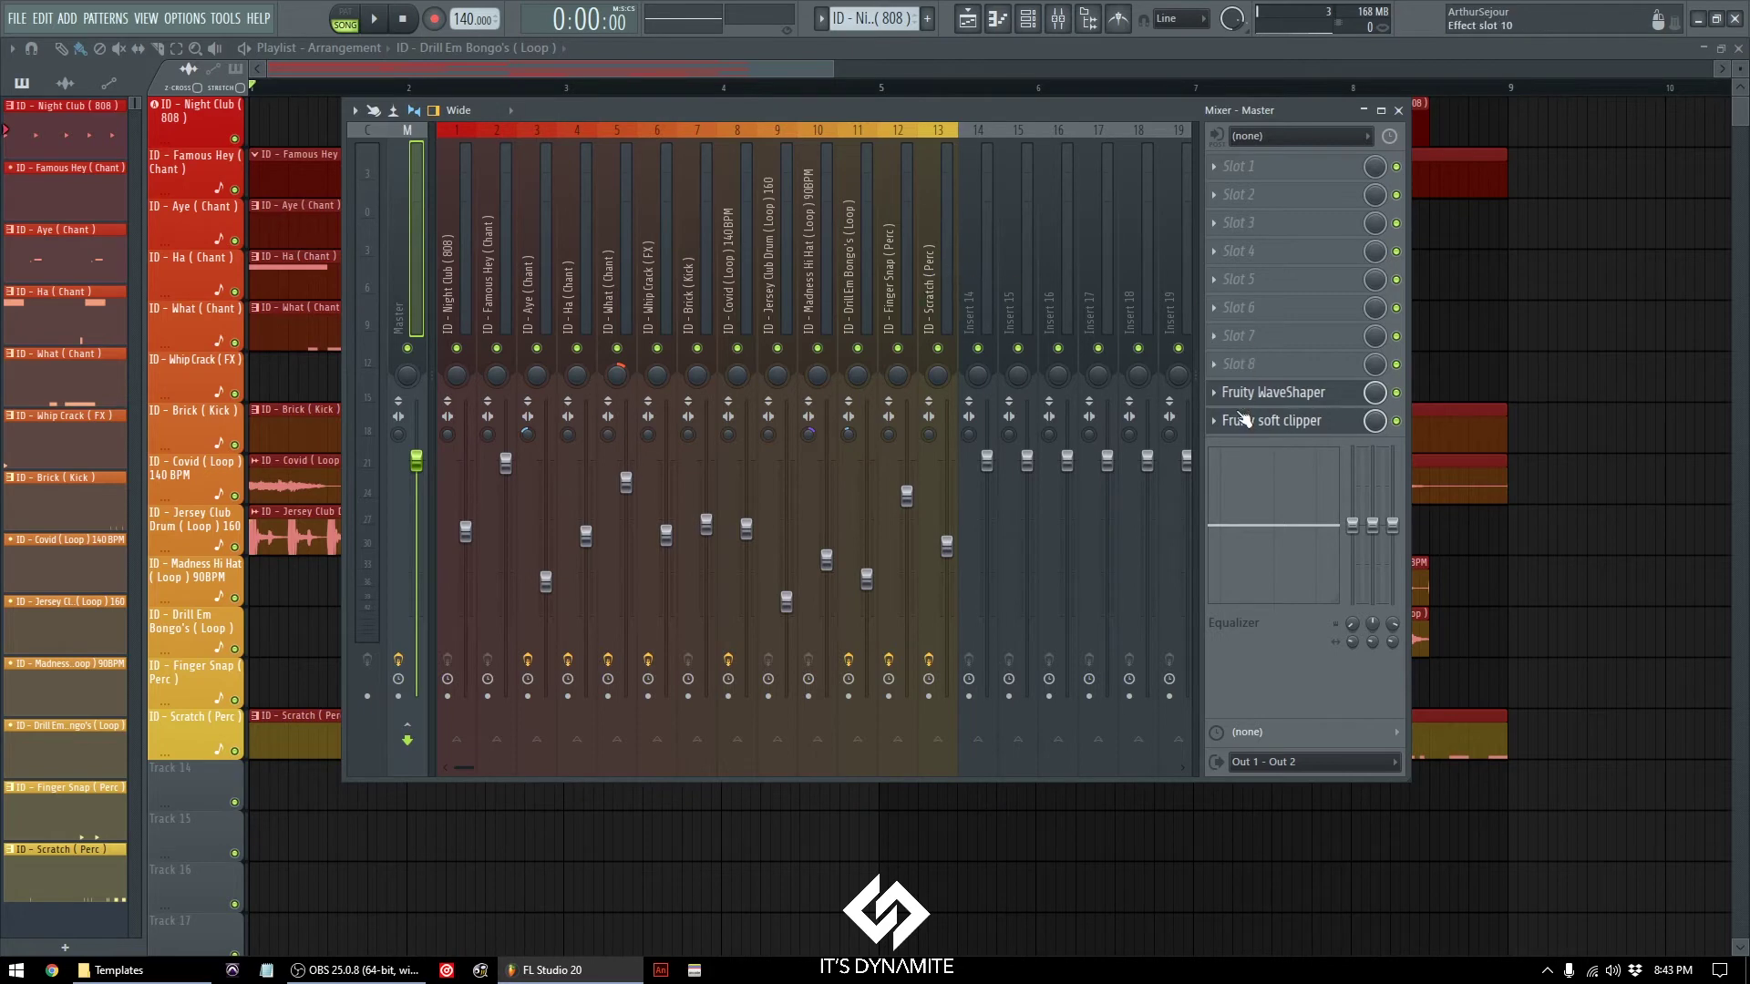
pyautogui.press('F6')
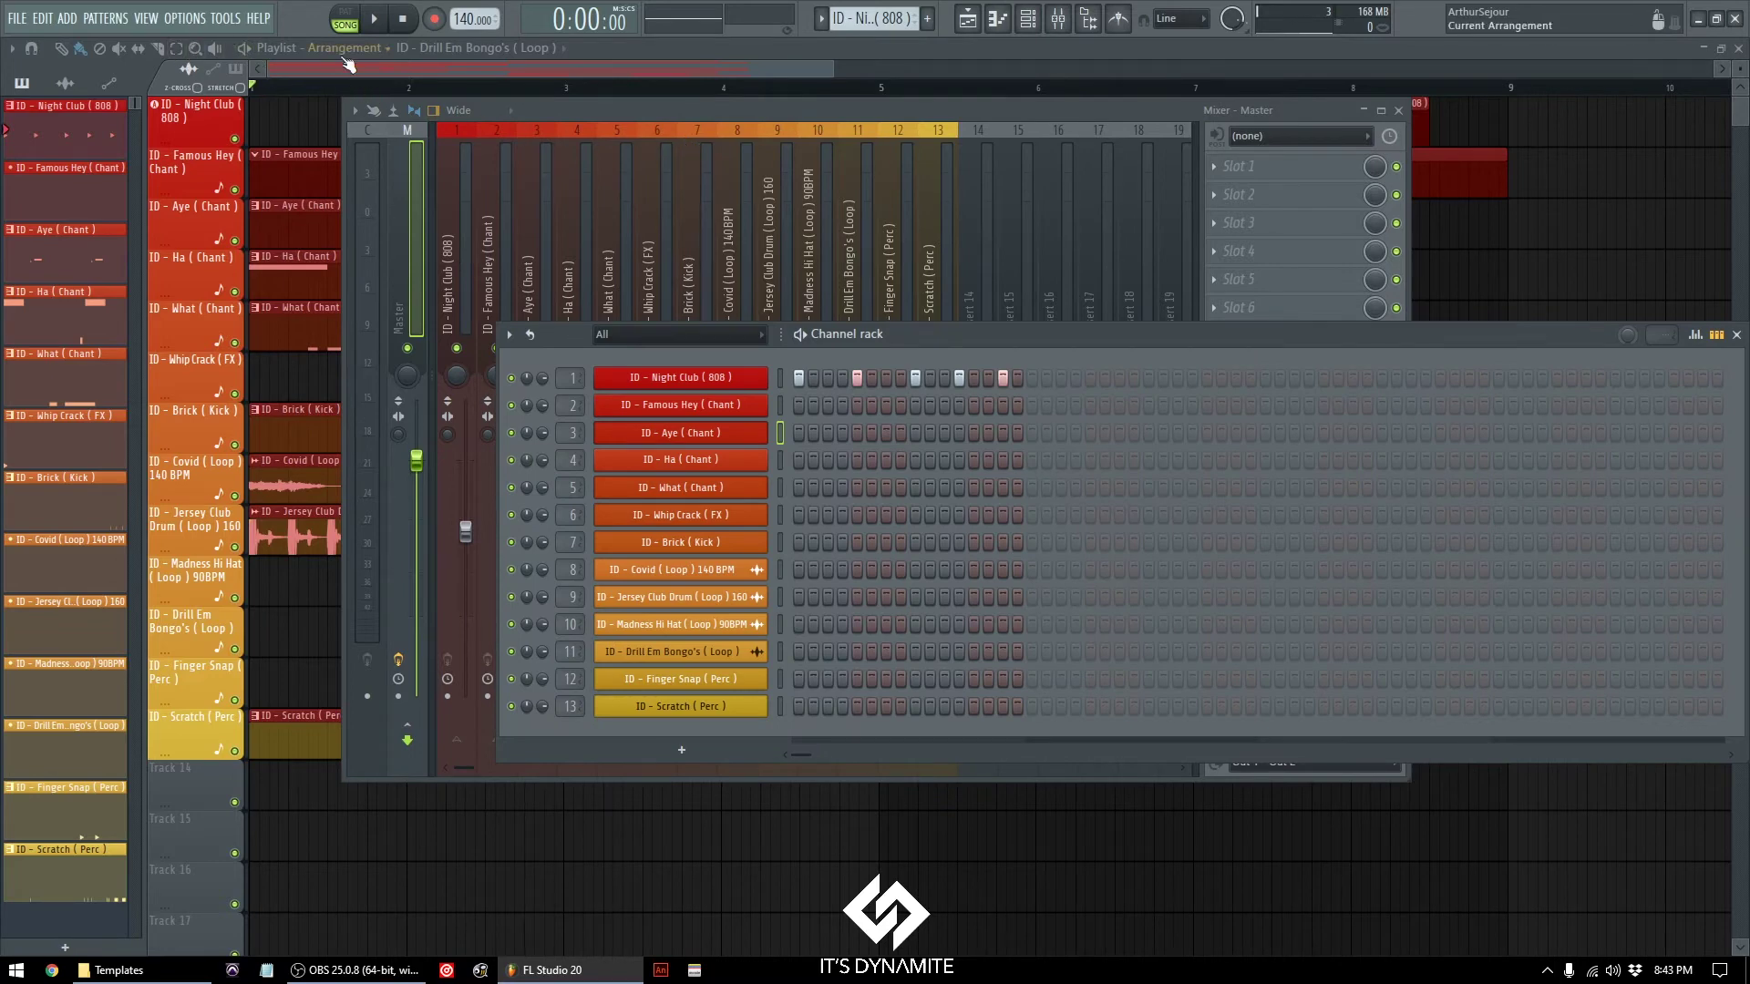
# Set the default template to Jersey Club Essential Fl Template in the general settings and close the settings
pyautogui.click(186, 19)
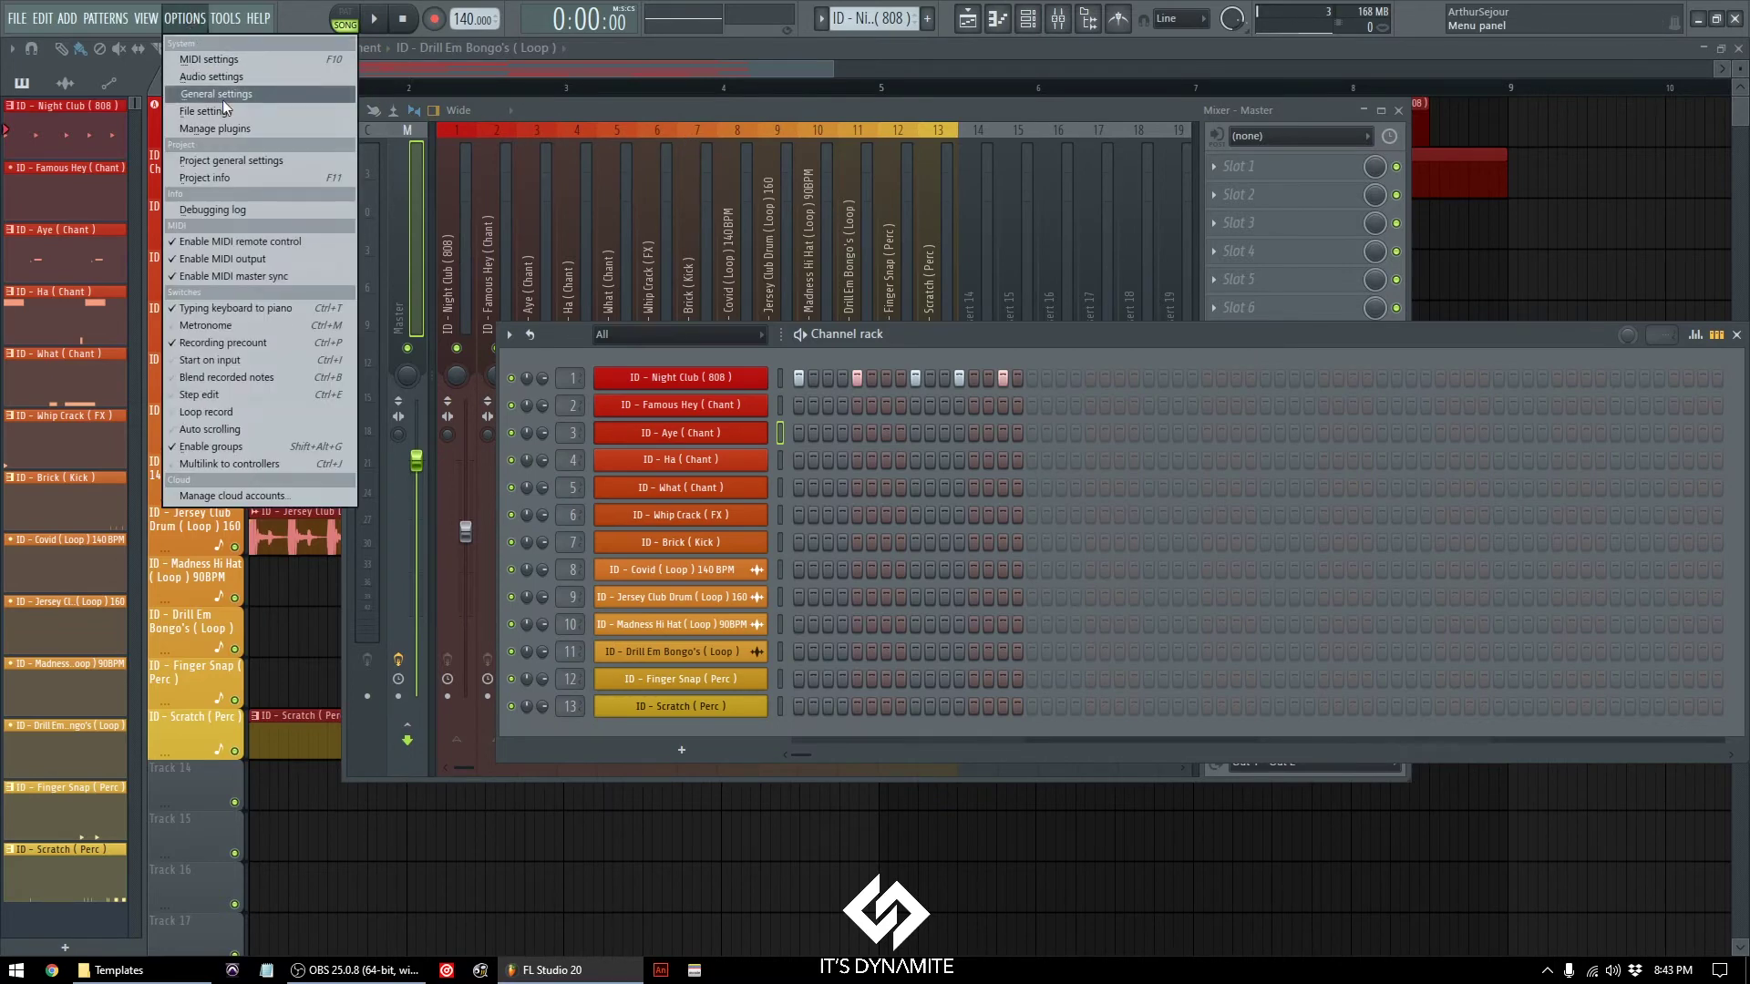
pyautogui.click(223, 100)
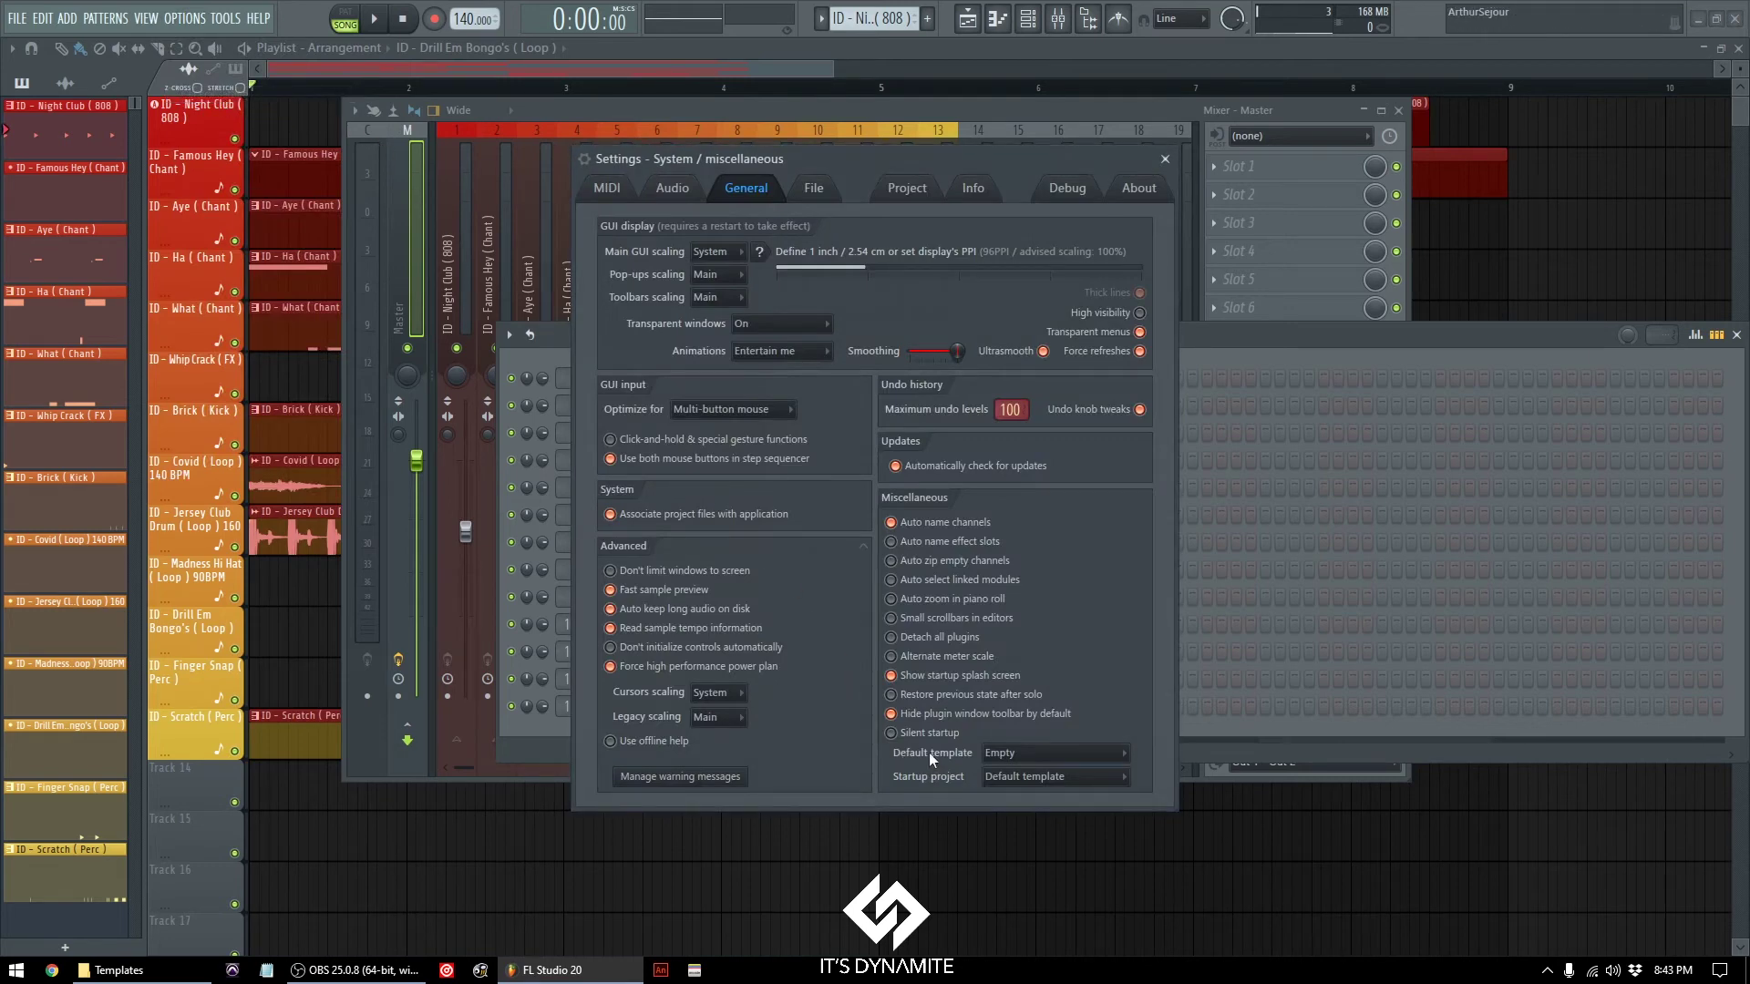
pyautogui.click(1007, 752)
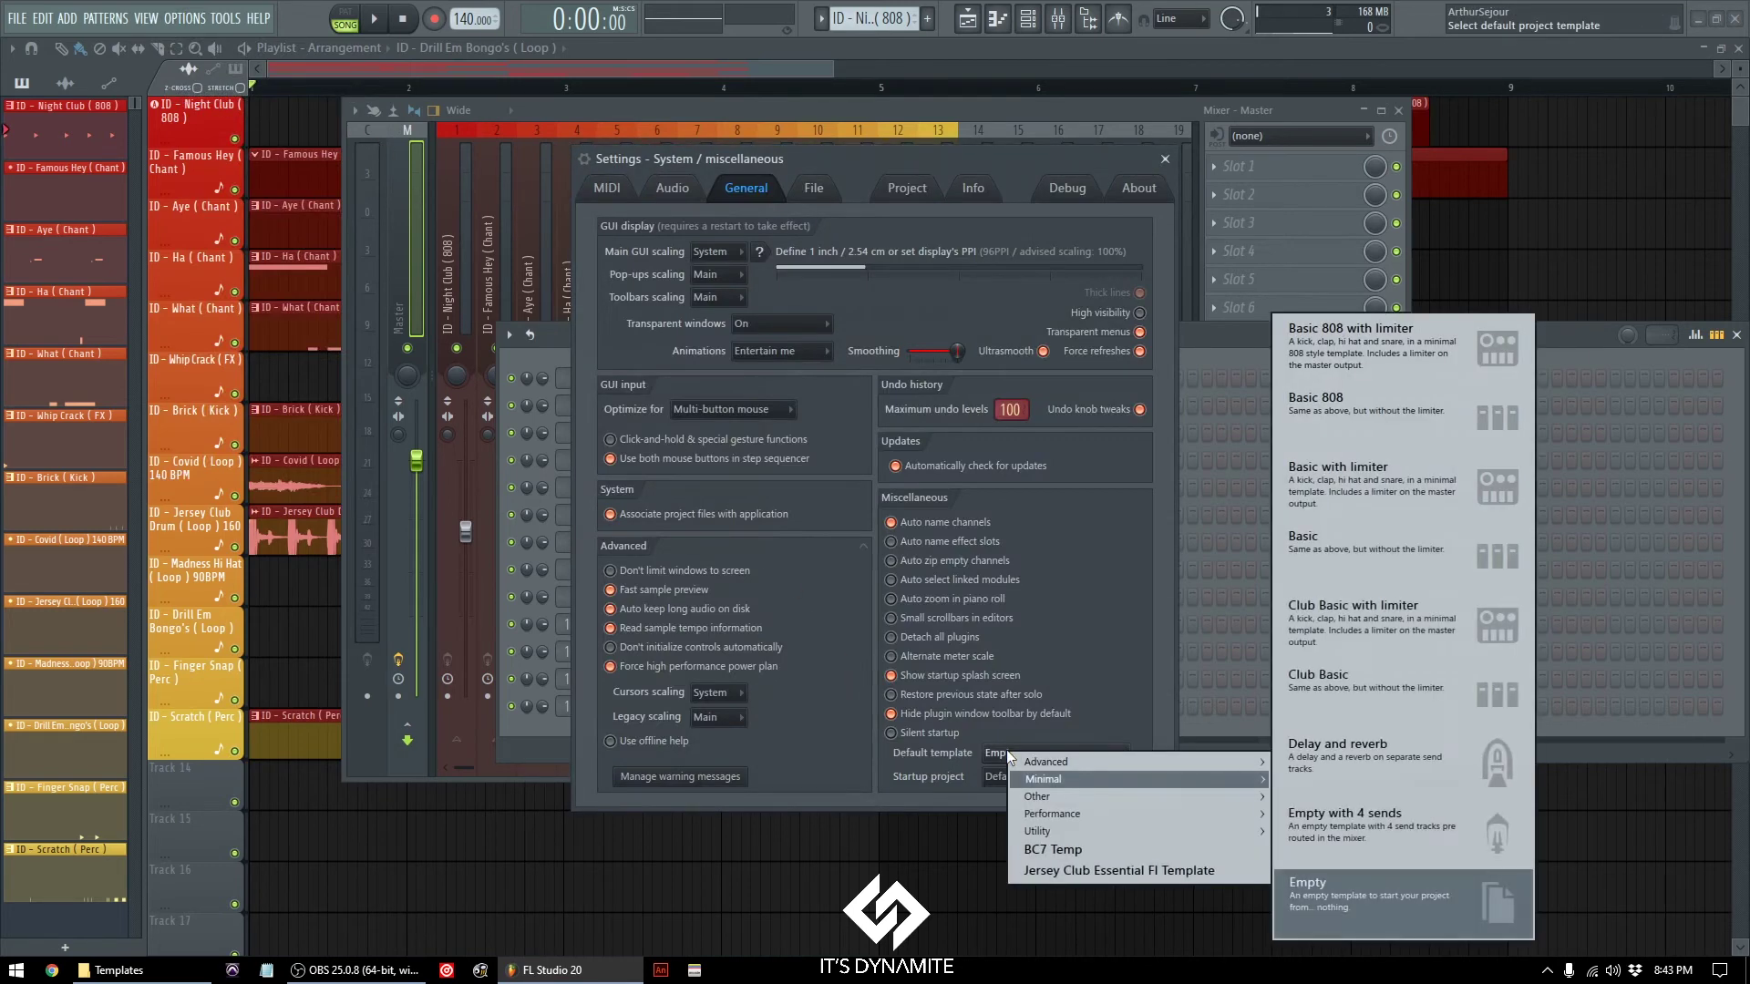
pyautogui.click(1056, 870)
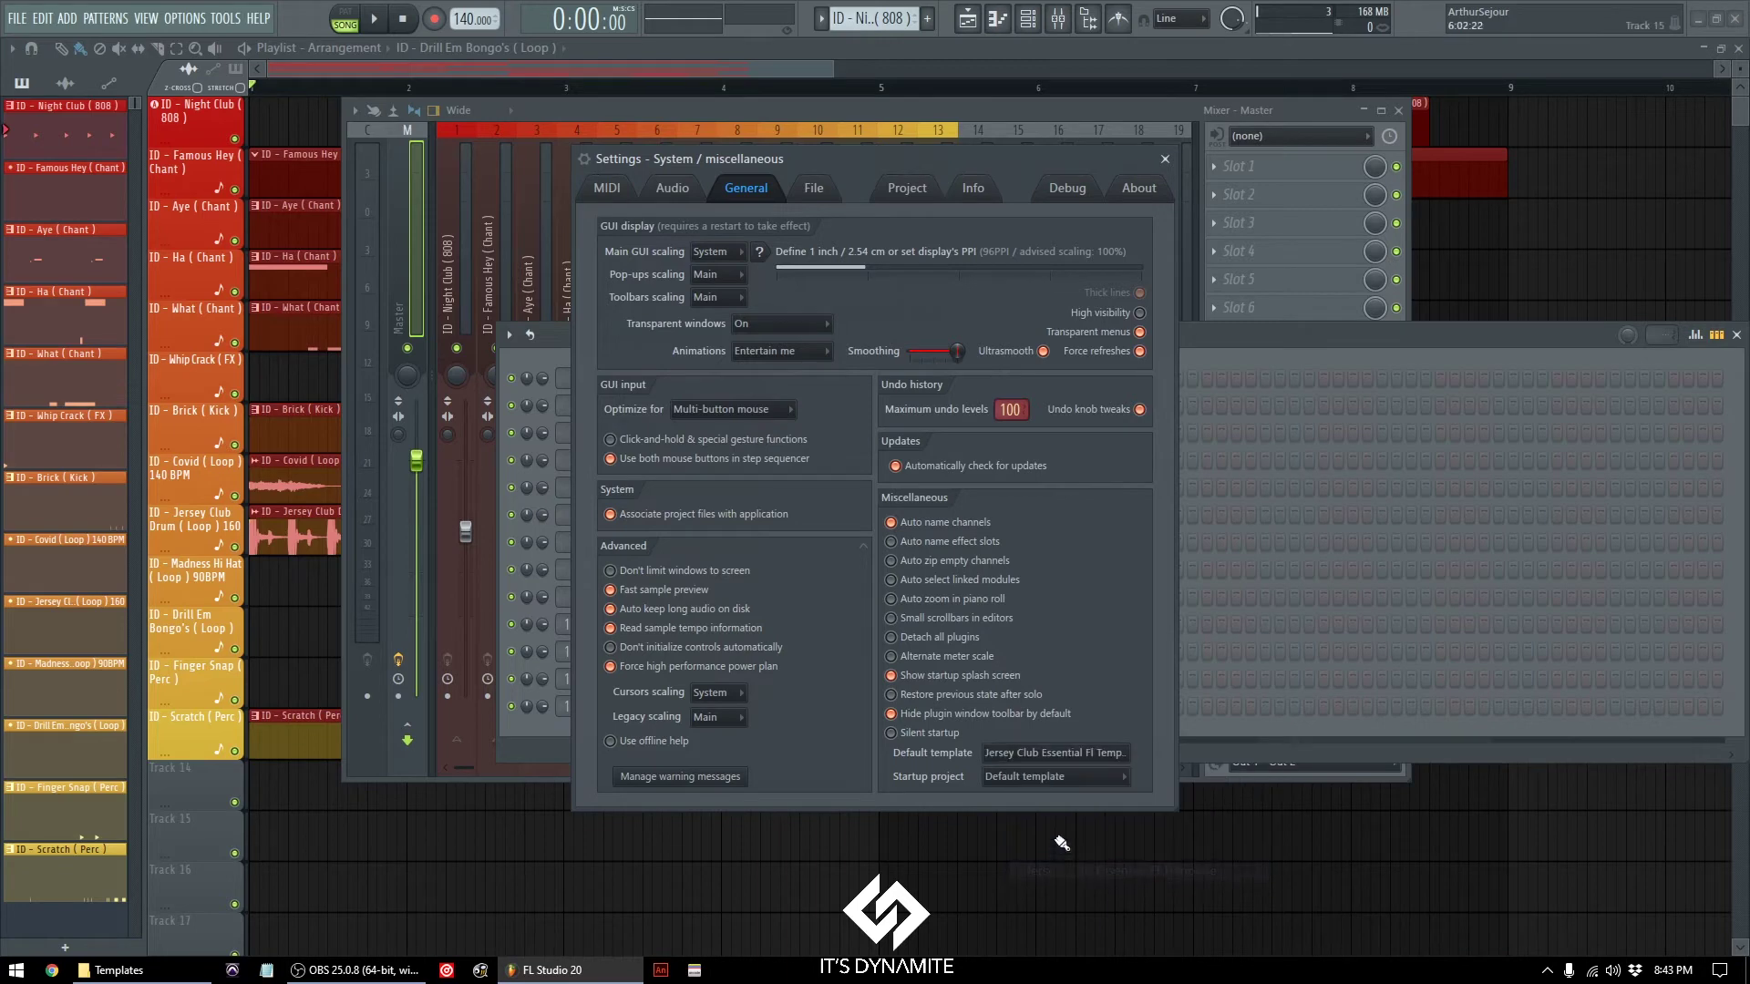
pyautogui.click(1165, 159)
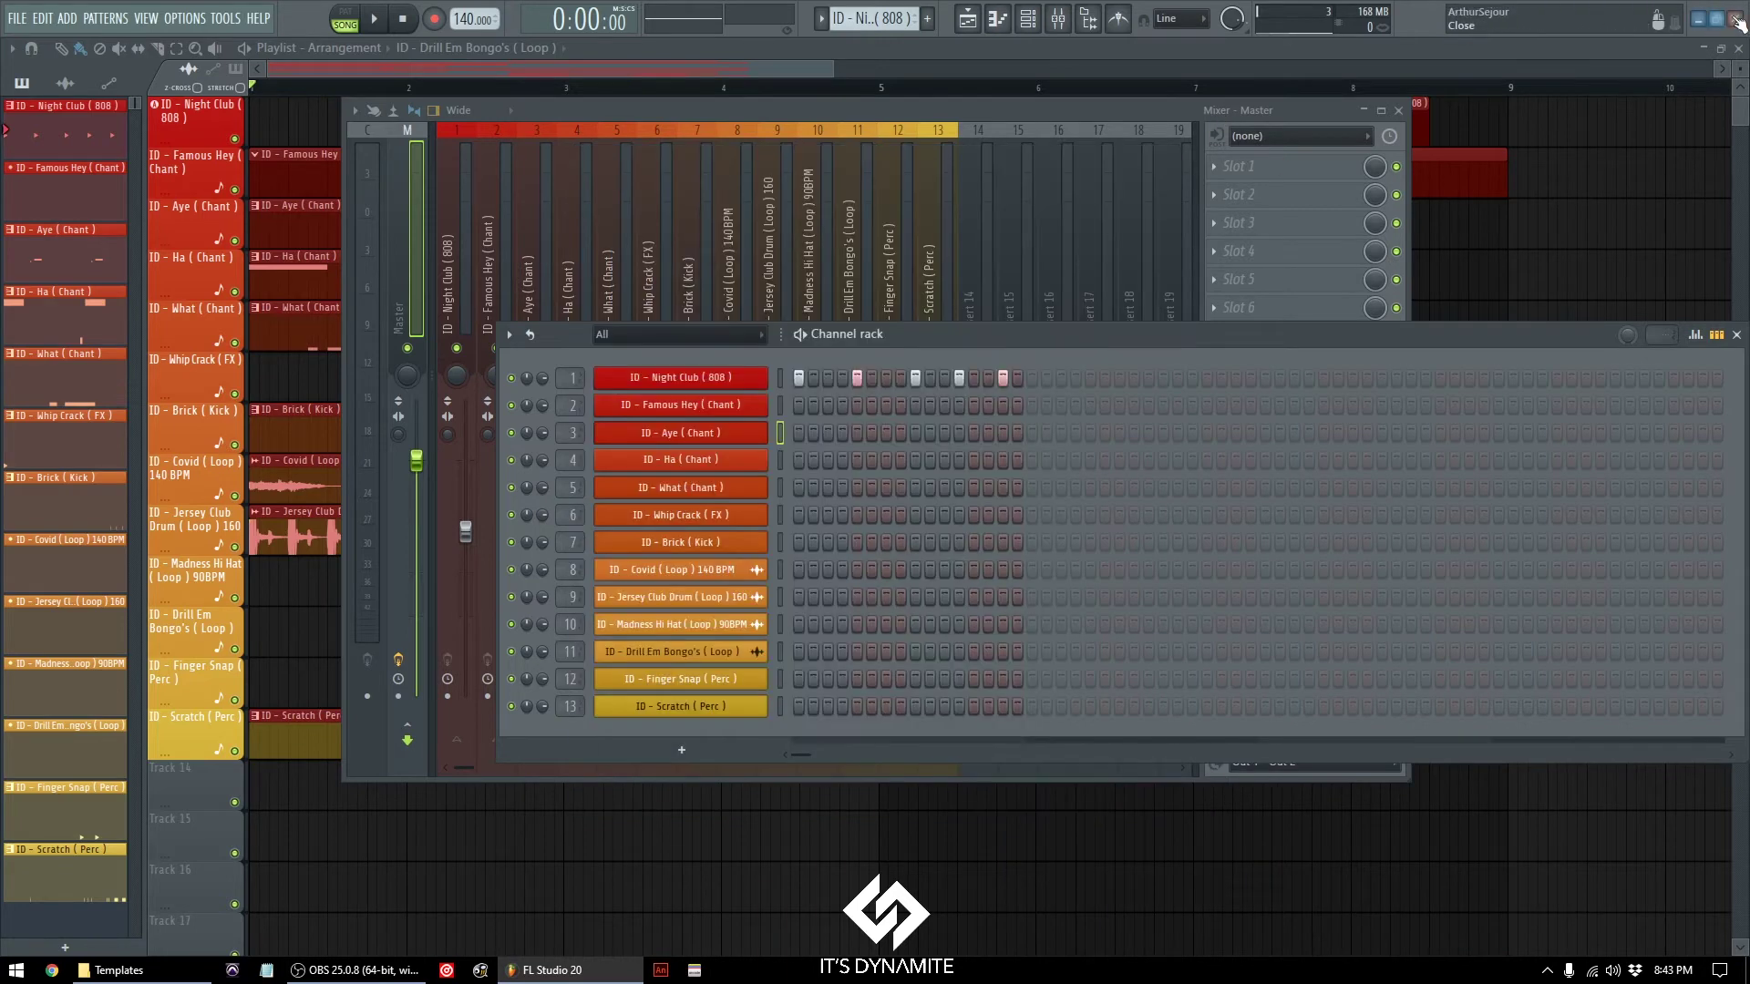
# Exit FL Studio and relaunch it so it starts with the default template
pyautogui.hotkey('ctrl', 'n')
pyautogui.click(899, 536)
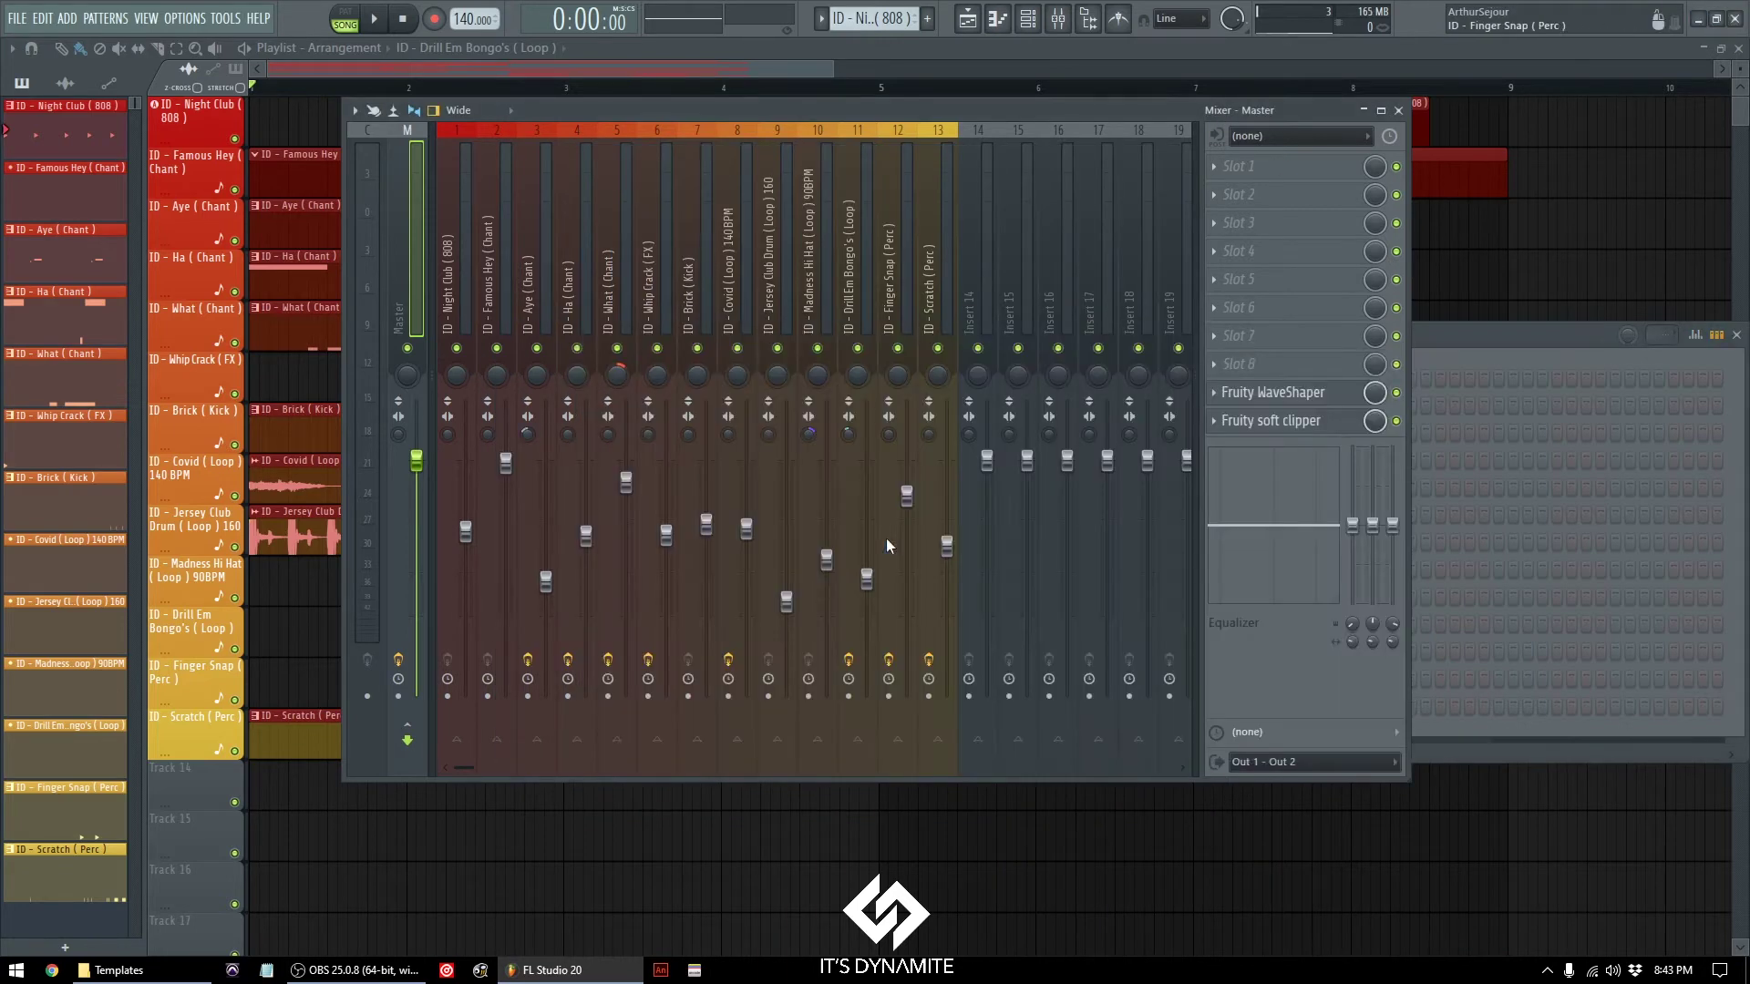
pyautogui.click(514, 970)
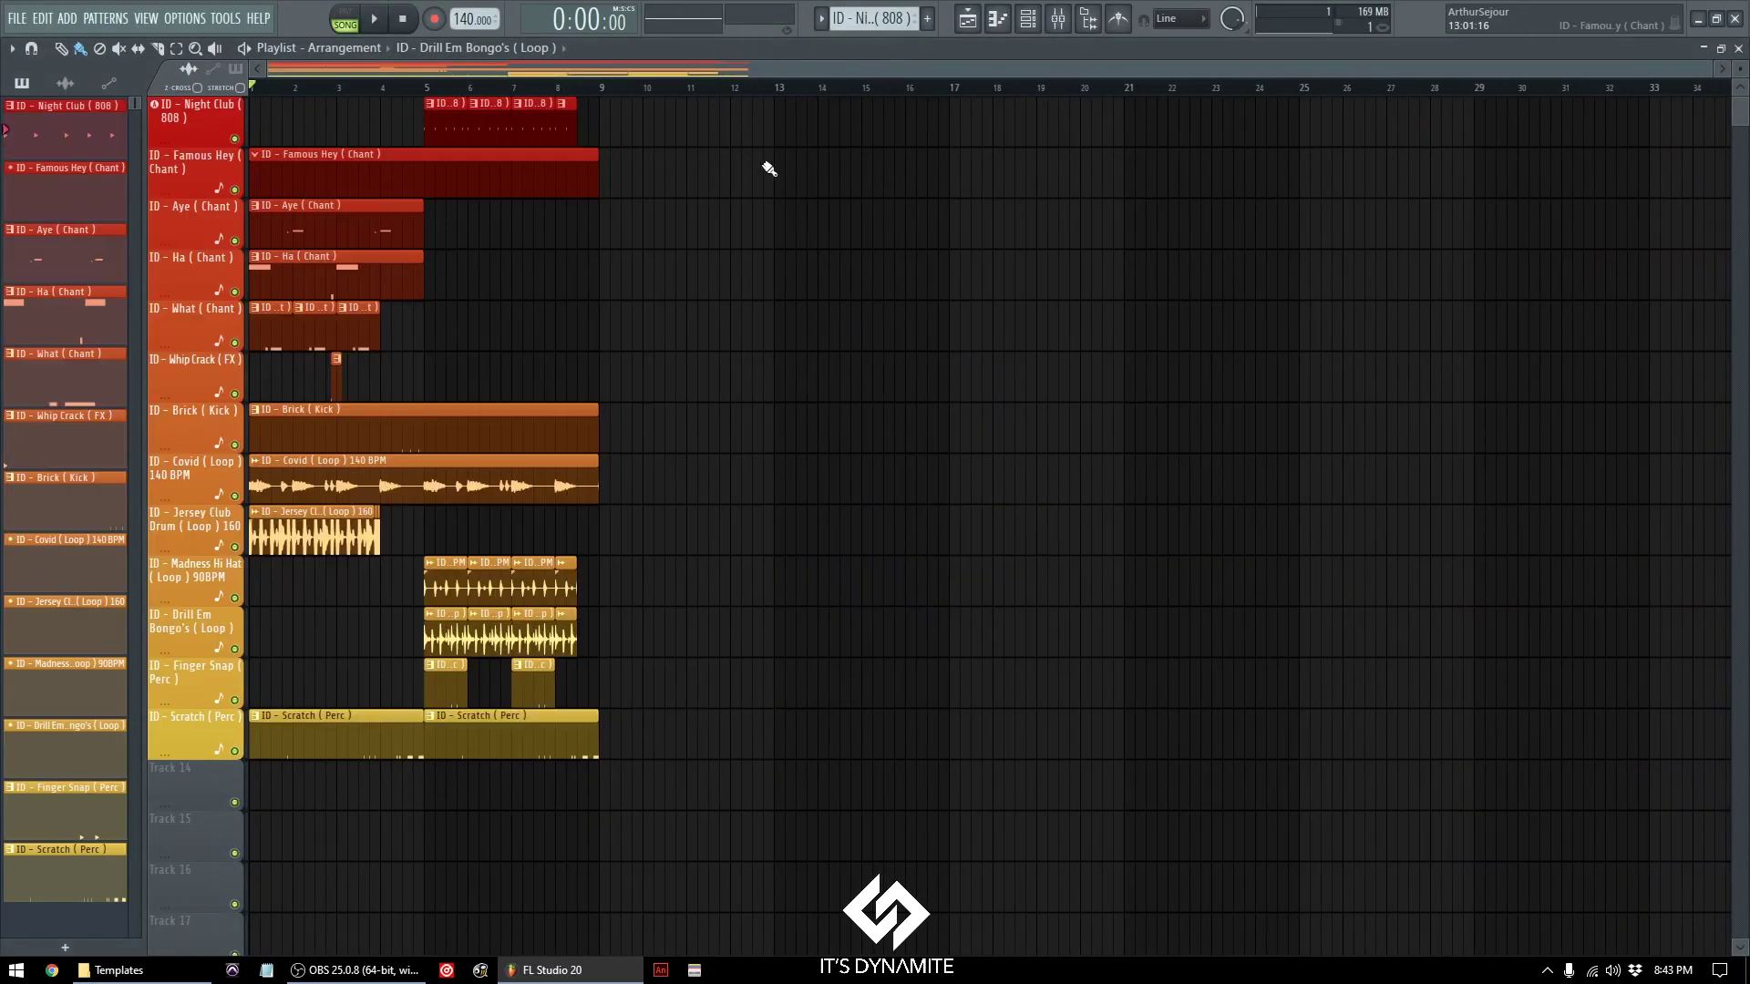
# Show the Browser and the Mixer alongside the playlist of the loaded template
pyautogui.keyDown('ctrl'); pyautogui.scroll(2, 364, 176); pyautogui.keyUp('ctrl')
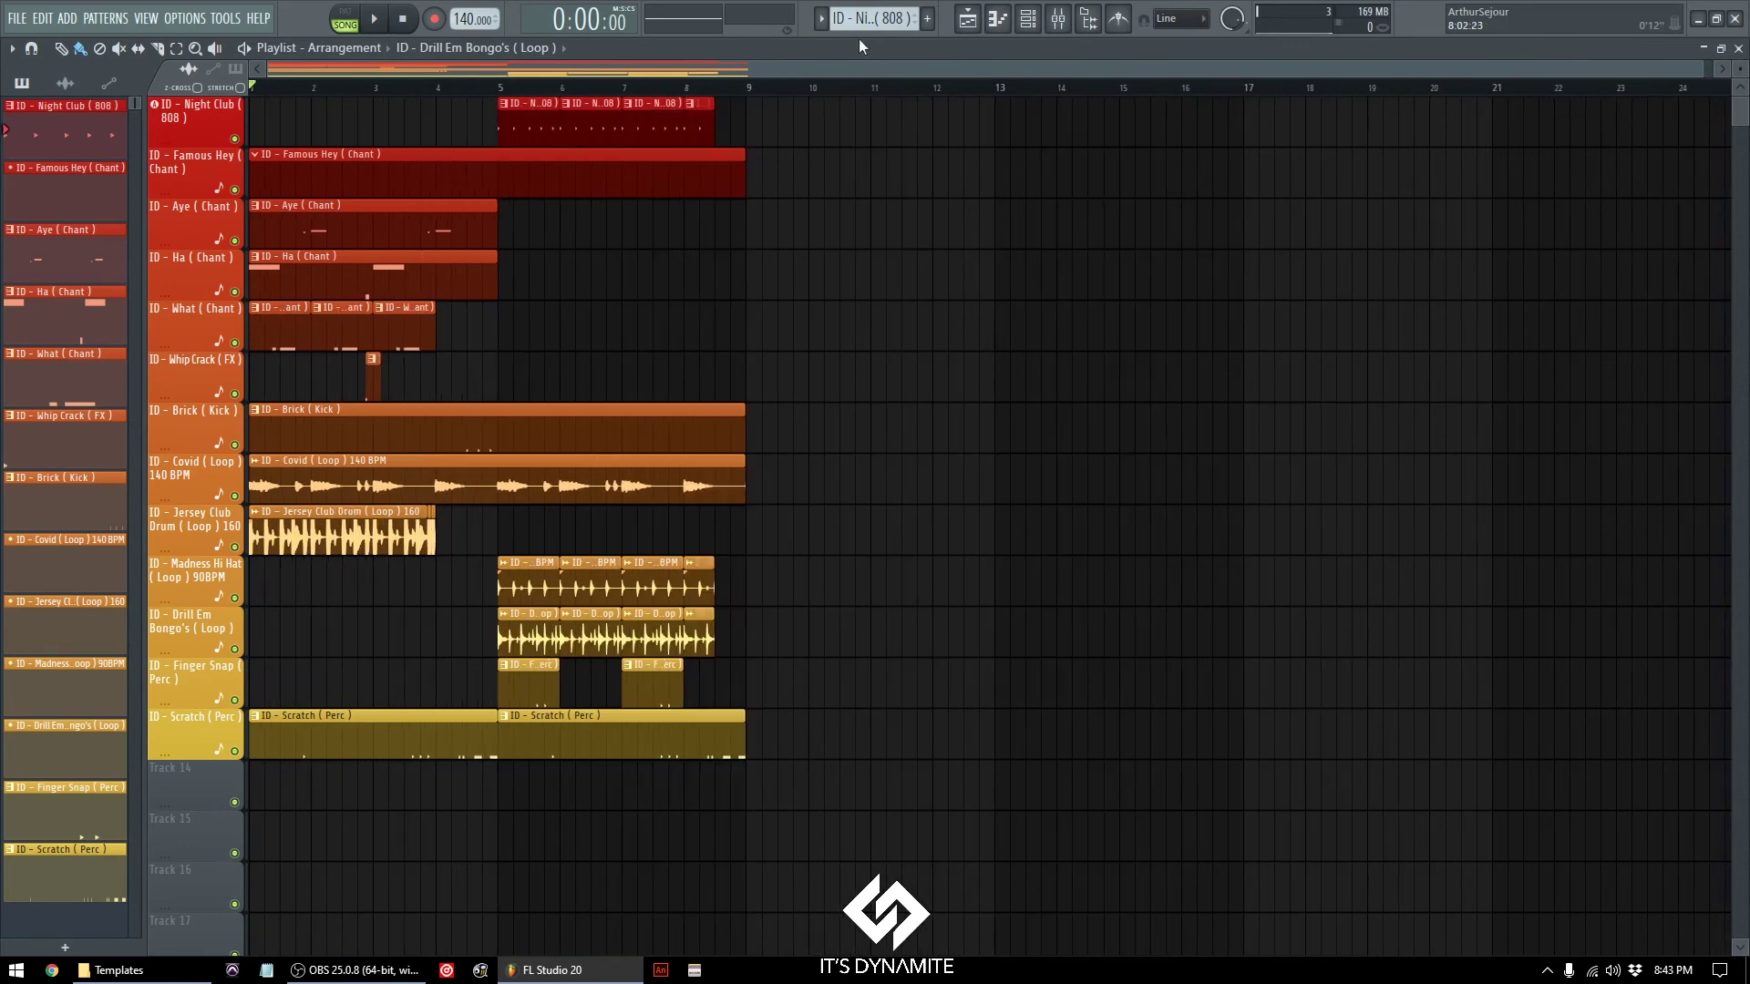
pyautogui.click(1088, 18)
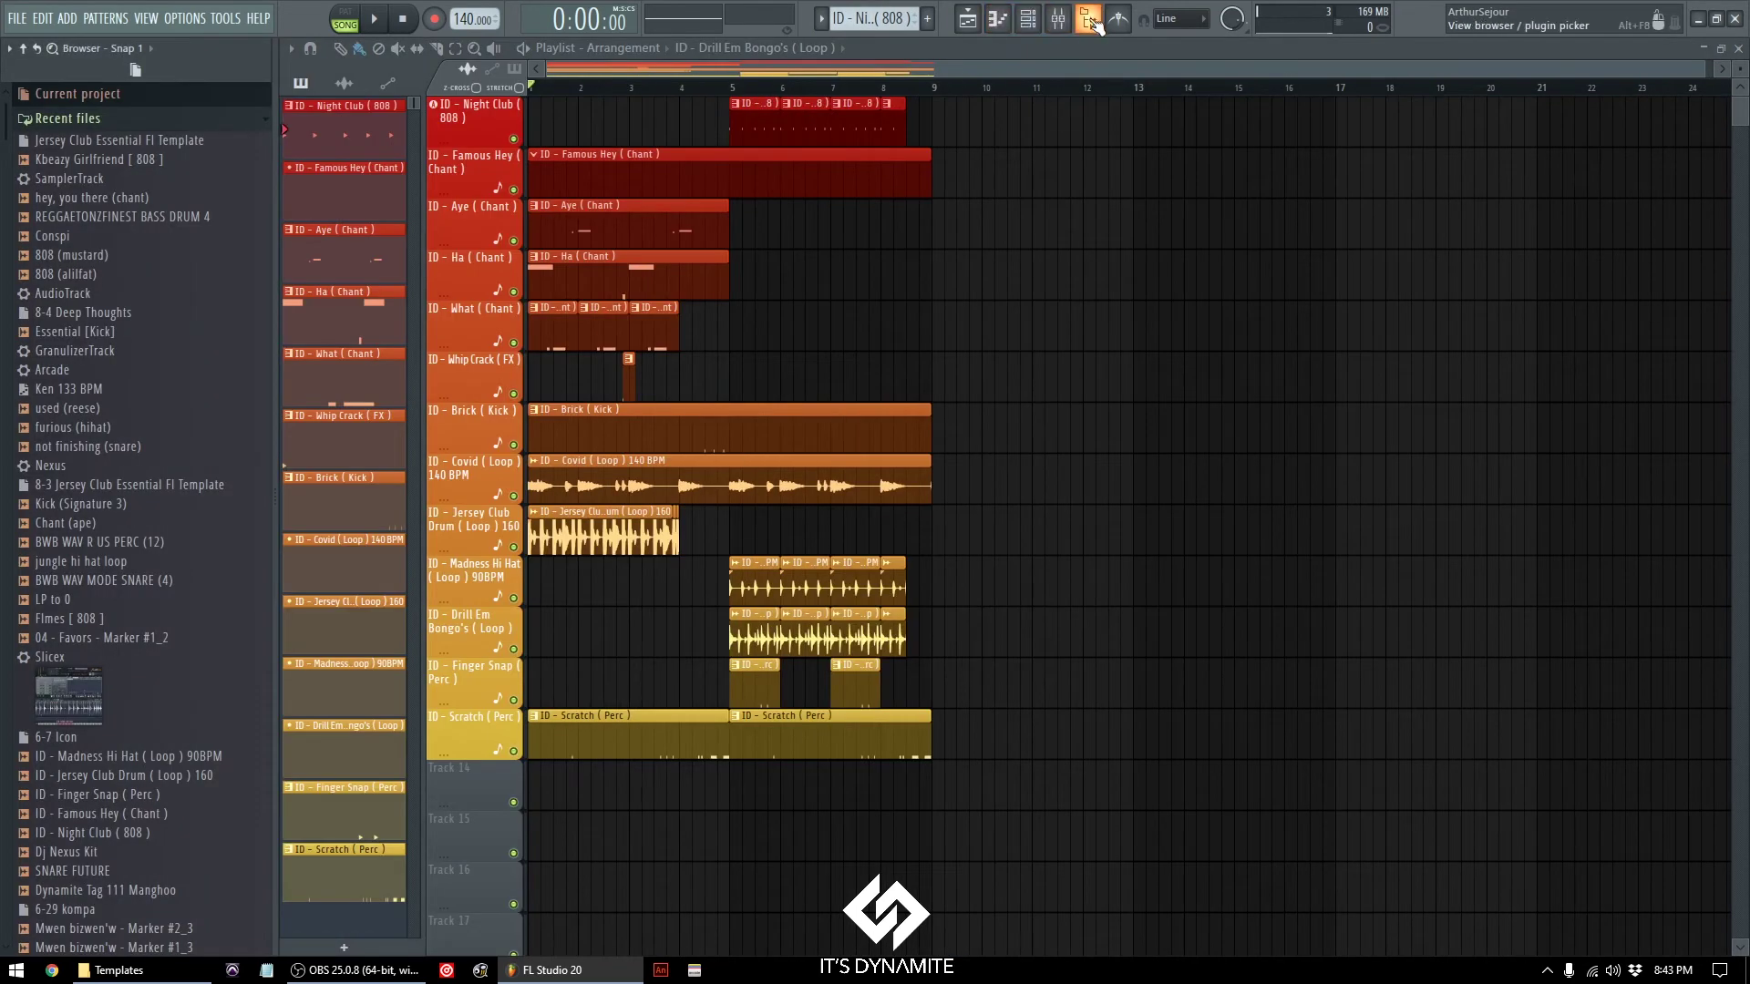
pyautogui.keyDown('ctrl'); pyautogui.scroll(2, 902, 173); pyautogui.keyUp('ctrl')
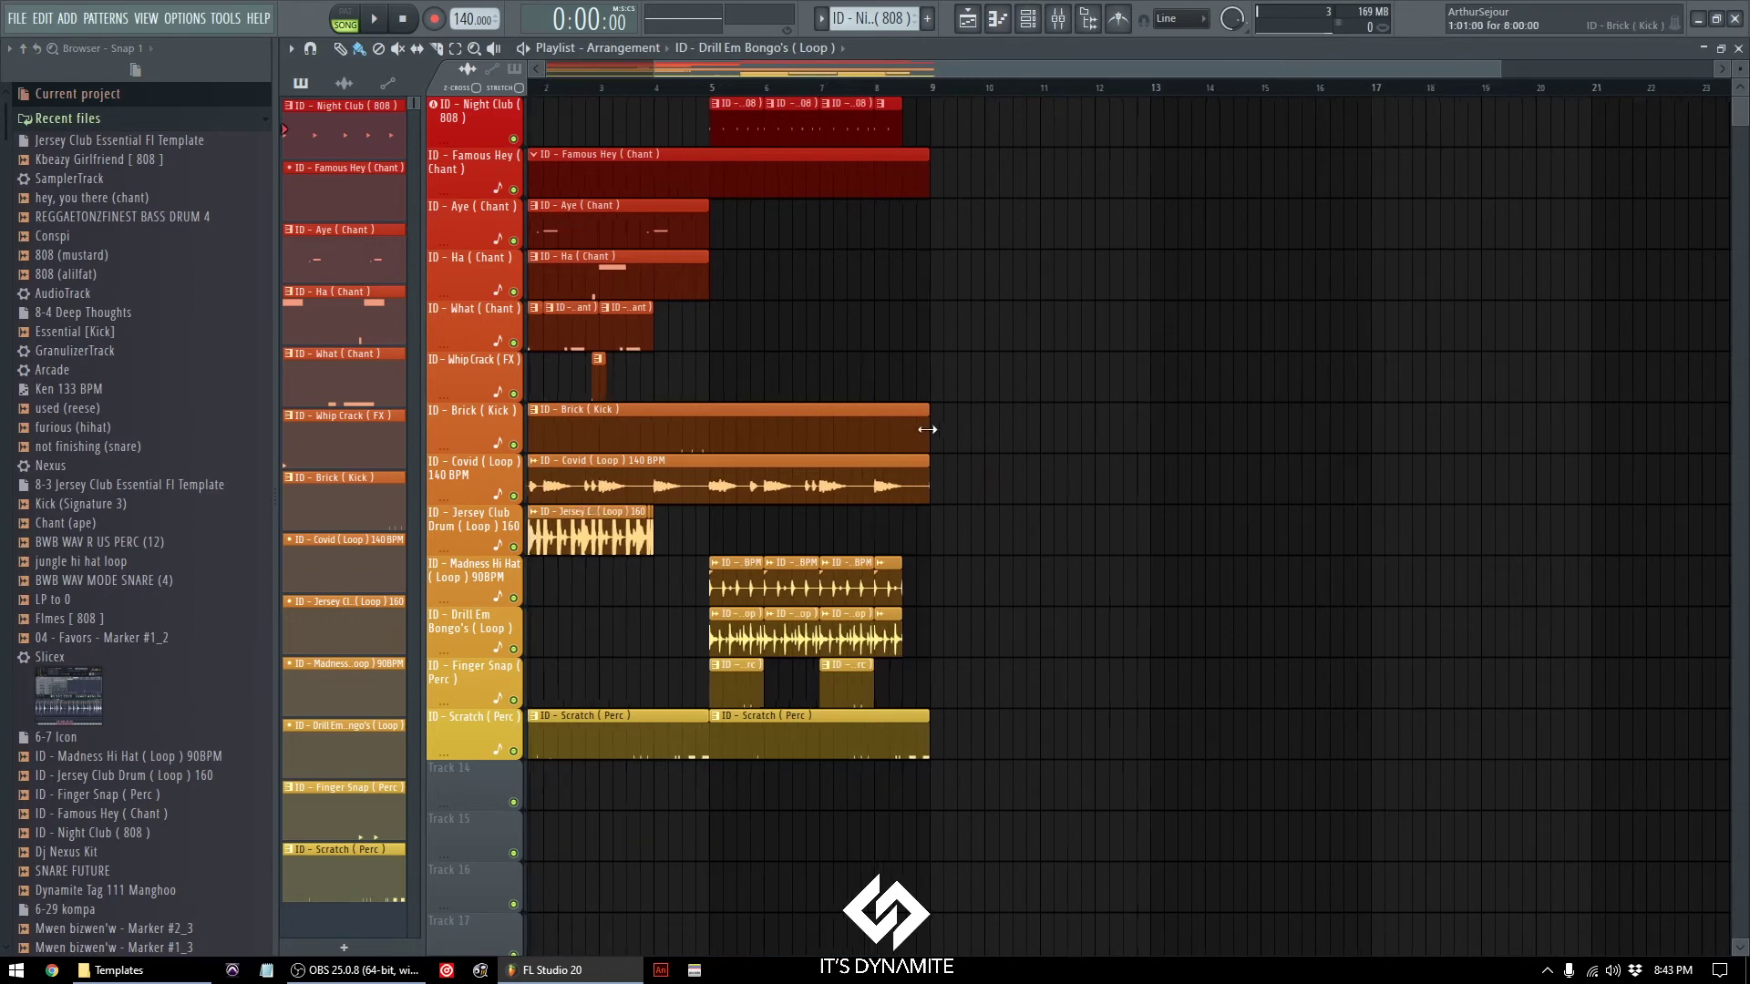
pyautogui.click(1057, 18)
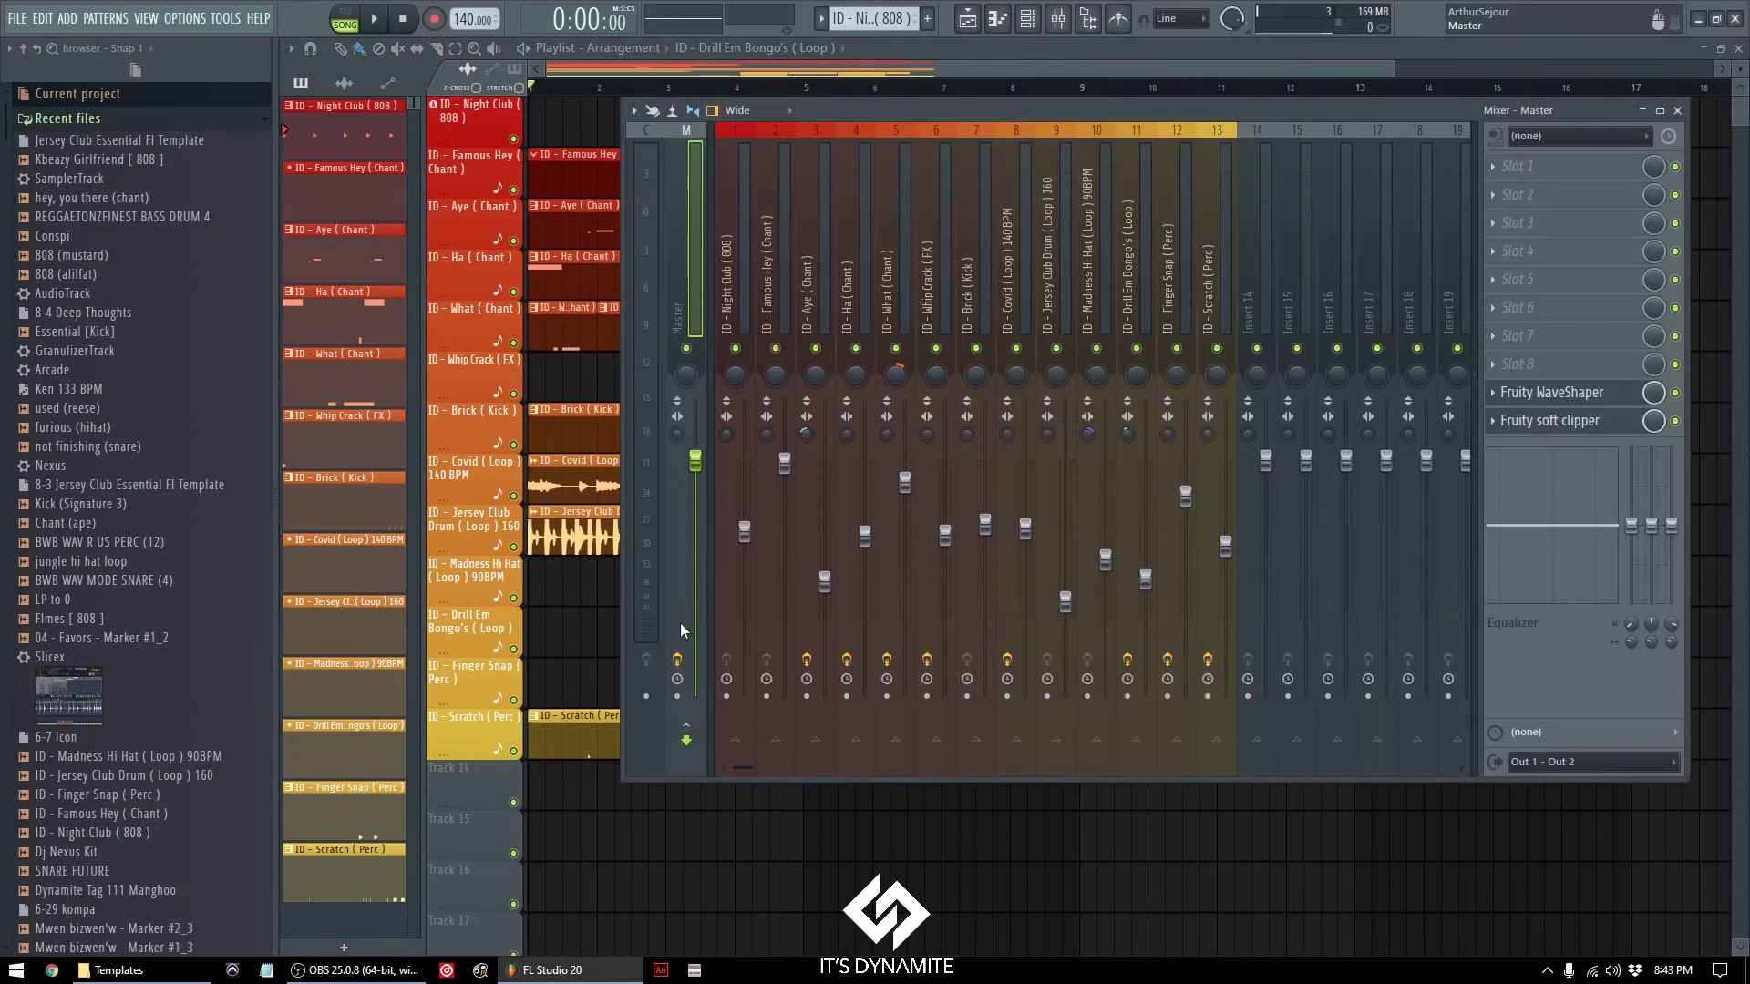
# Toggle the Master effects and audition the Night Club ( 808 ) channel, comparing its mixer track with the Master
pyautogui.click(677, 660)
pyautogui.click(1042, 25)
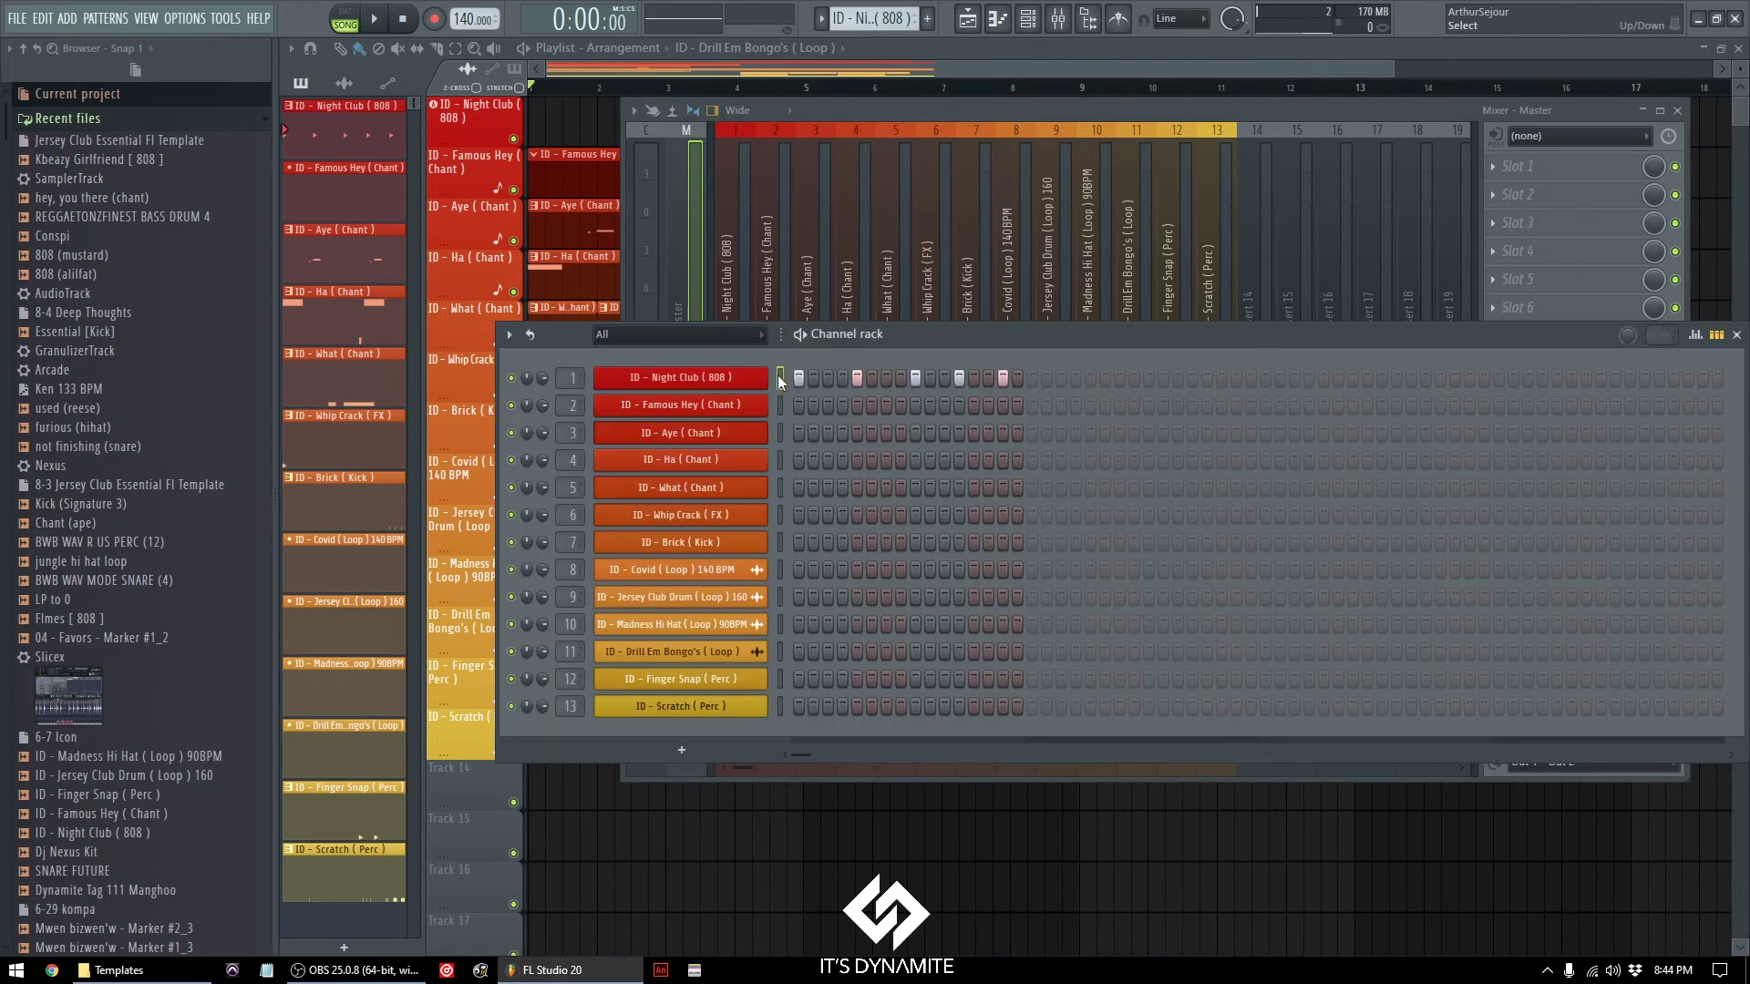
pyautogui.click(798, 378)
pyautogui.click(833, 102)
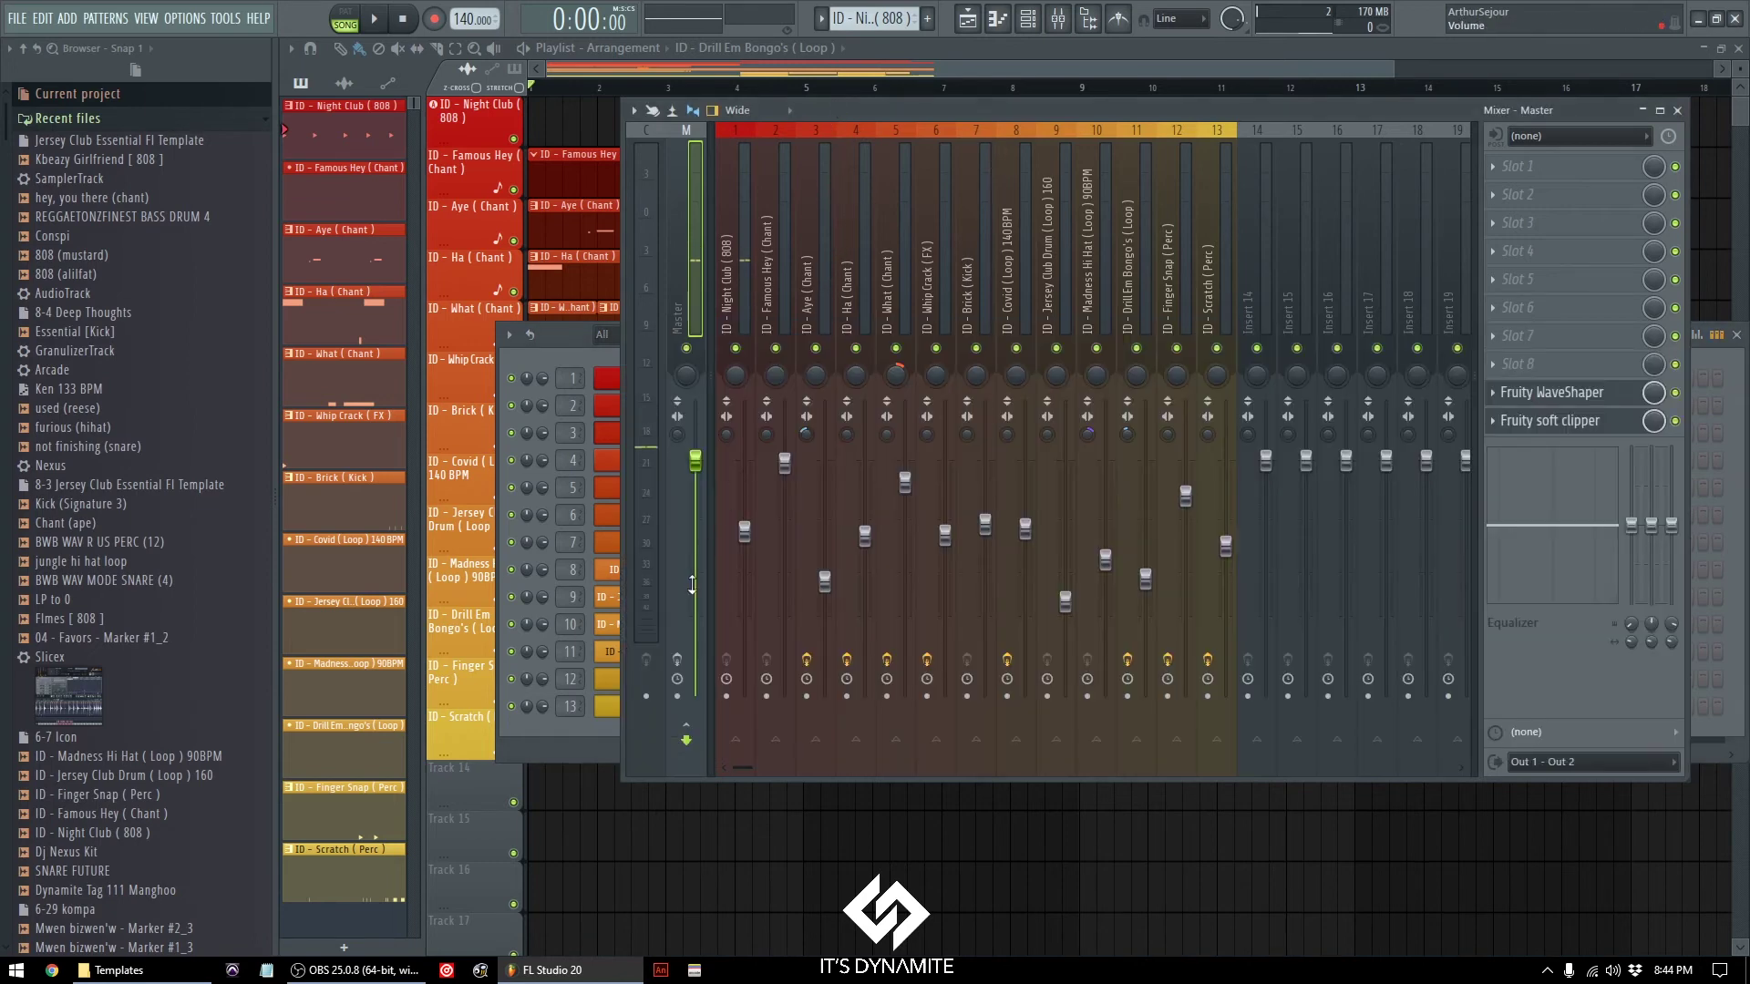
pyautogui.click(566, 336)
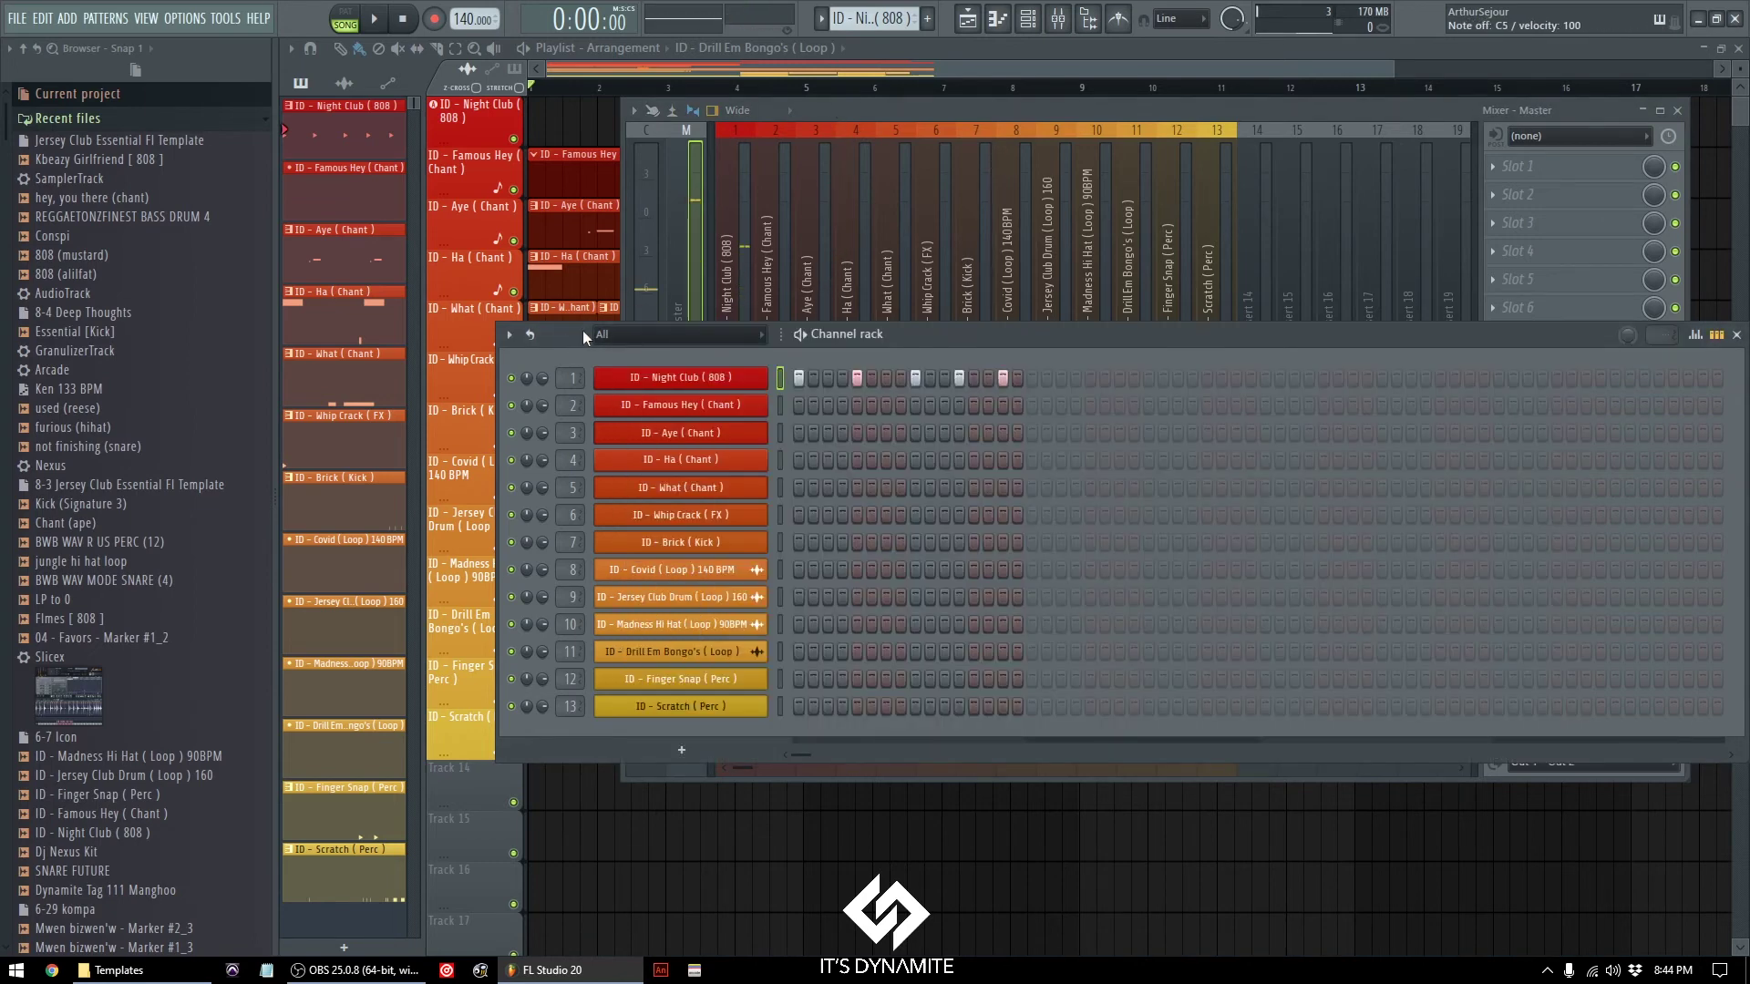
pyautogui.click(742, 248)
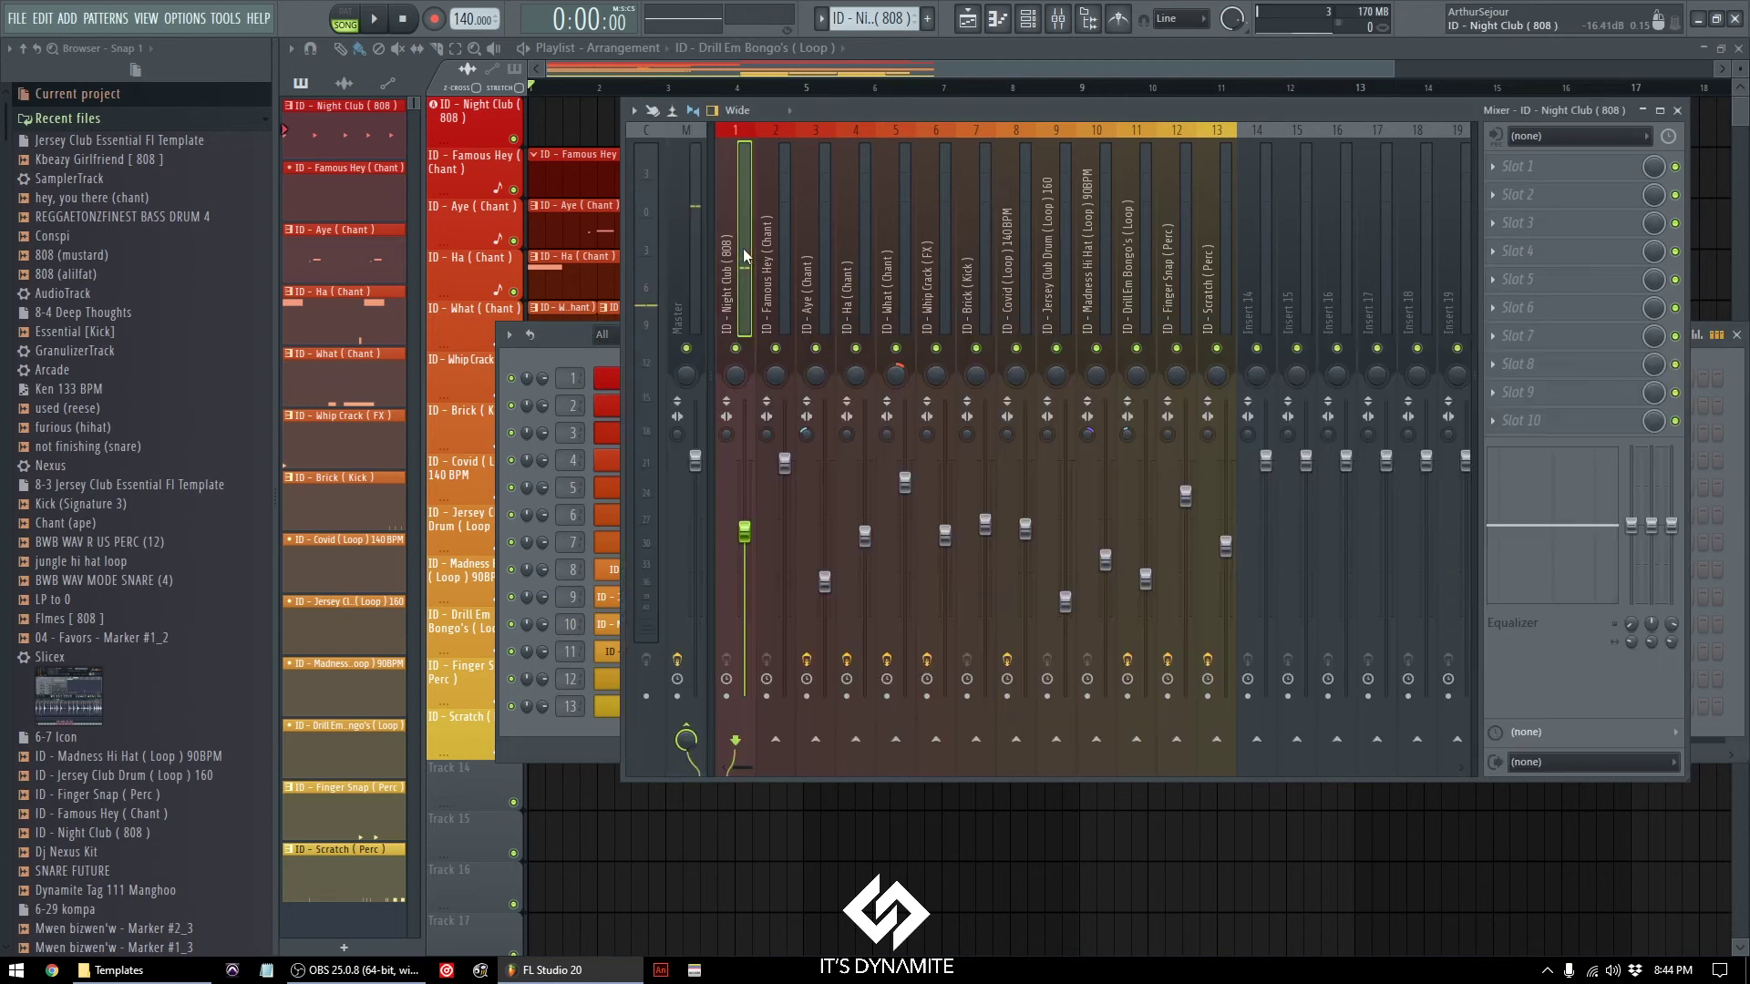
pyautogui.click(693, 270)
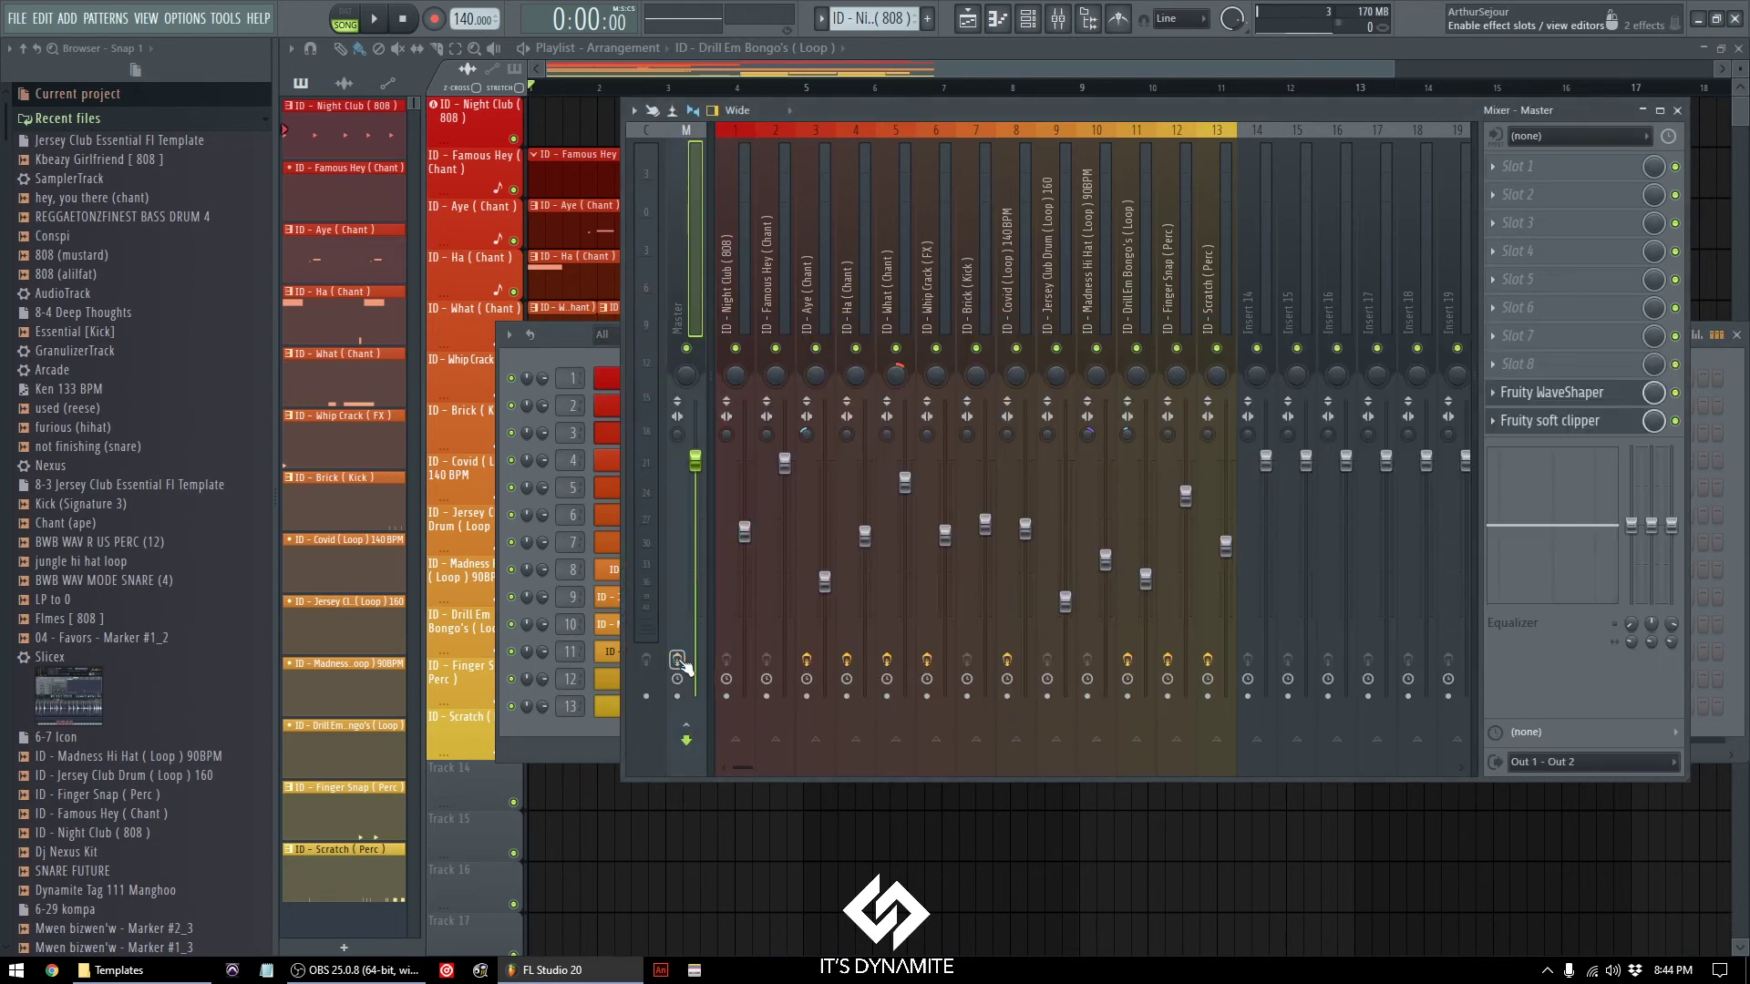
# Preview the Kbeazy Girlfriend [ 808 ] sample from the recent files through the Master track
pyautogui.click(121, 161)
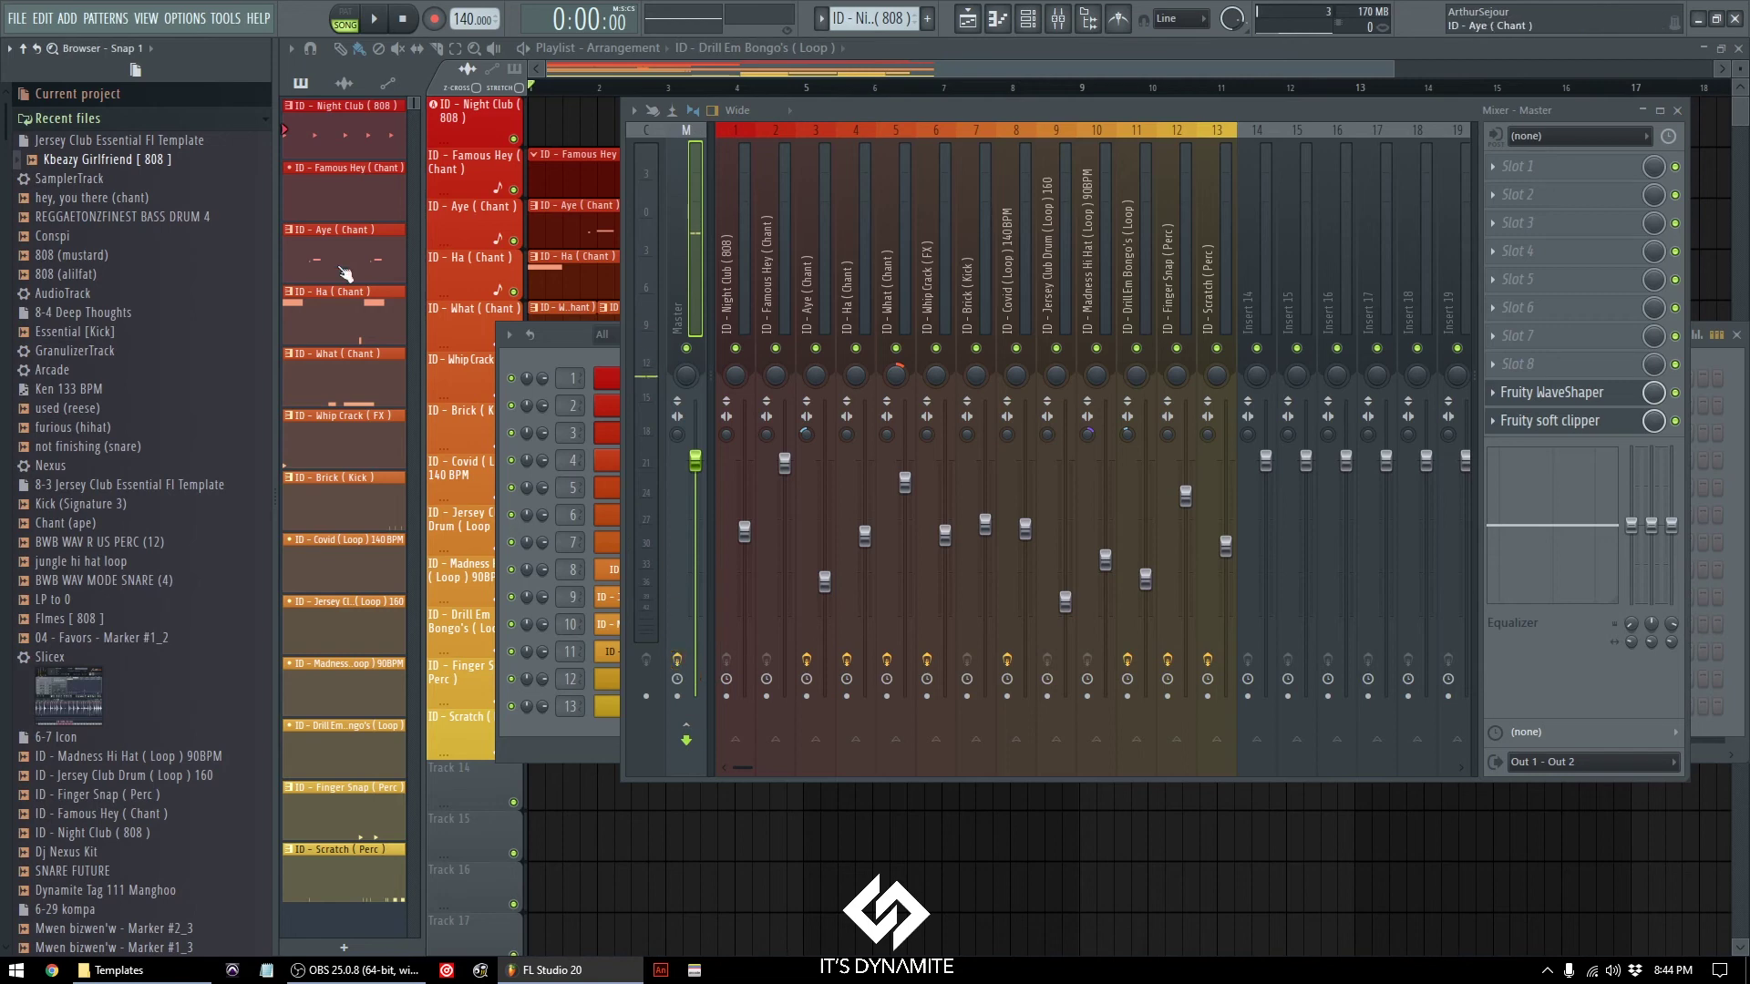
pyautogui.click(217, 162)
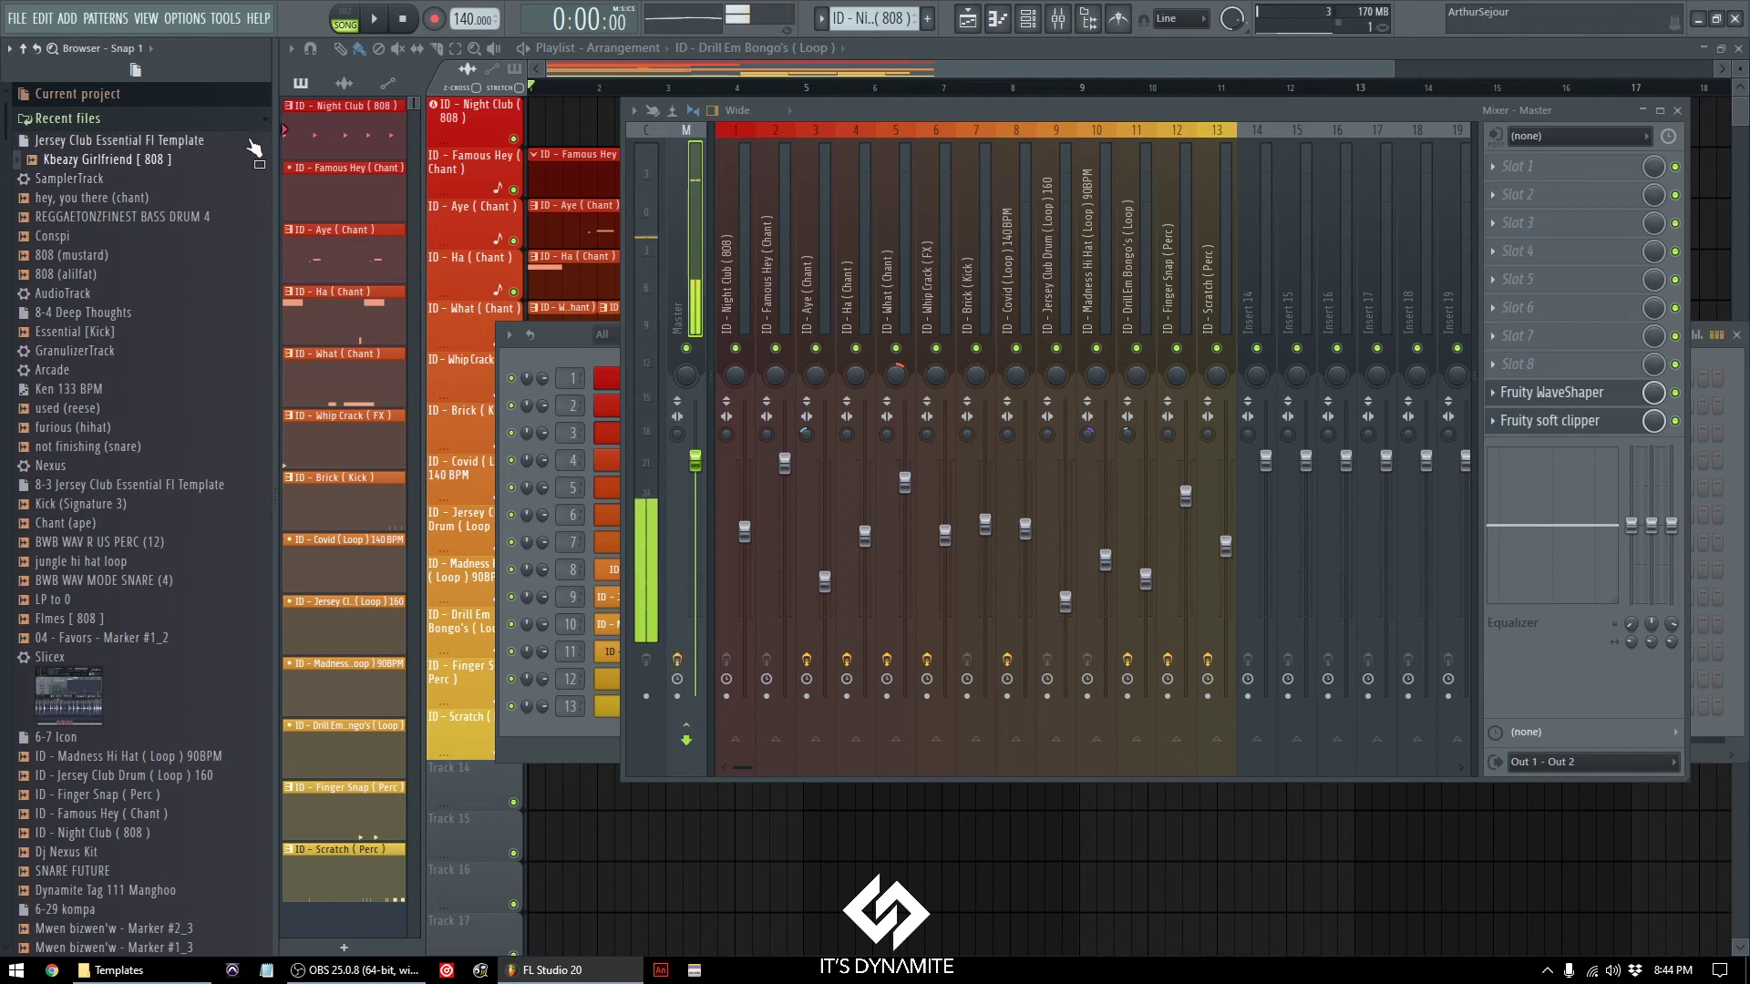